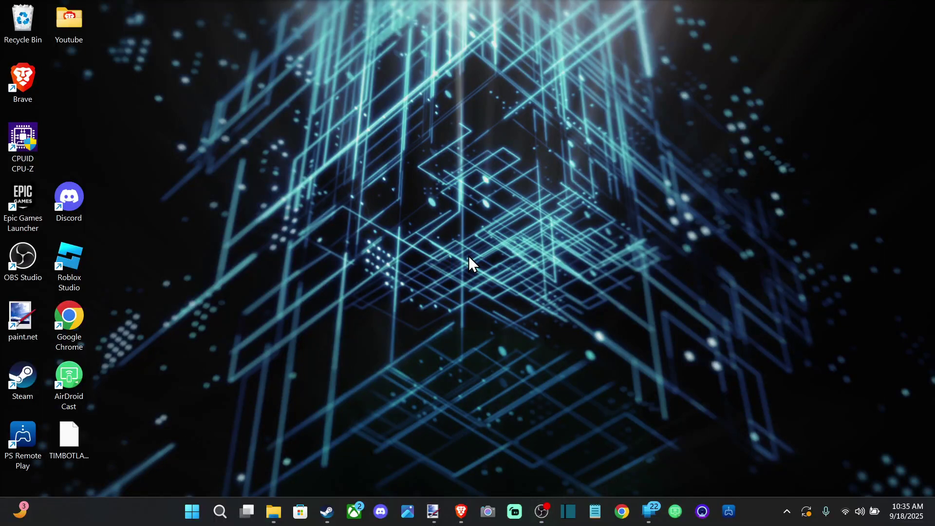
# - Launch Settings from the Start menu and go to the System page
pyautogui.click(187, 515)
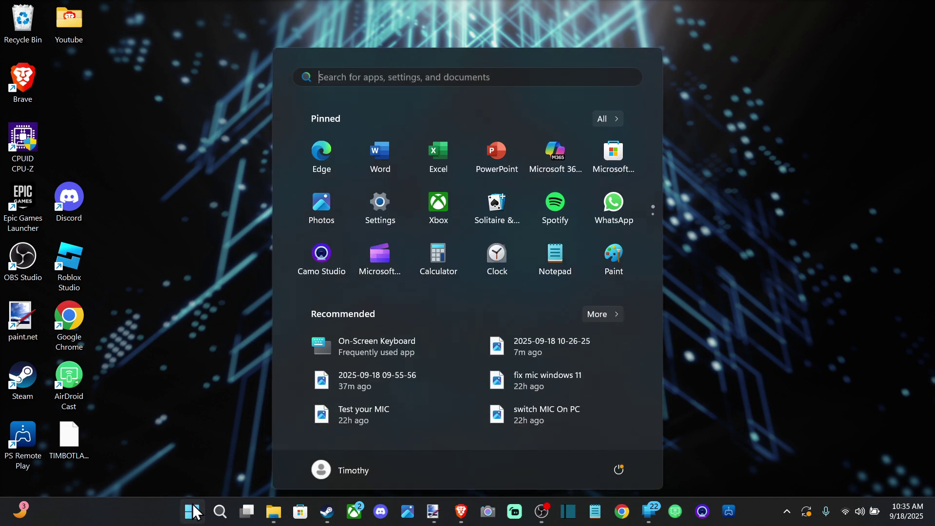
pyautogui.click(378, 220)
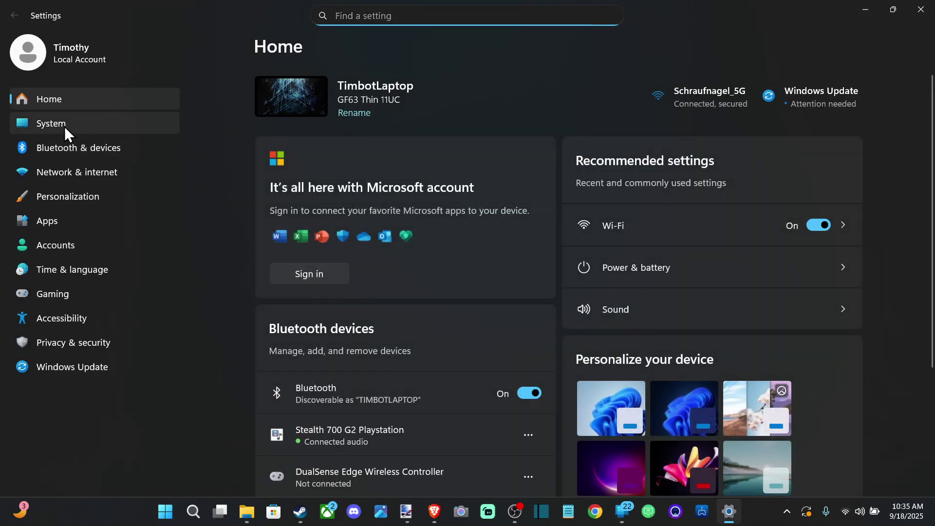
pyautogui.click(64, 126)
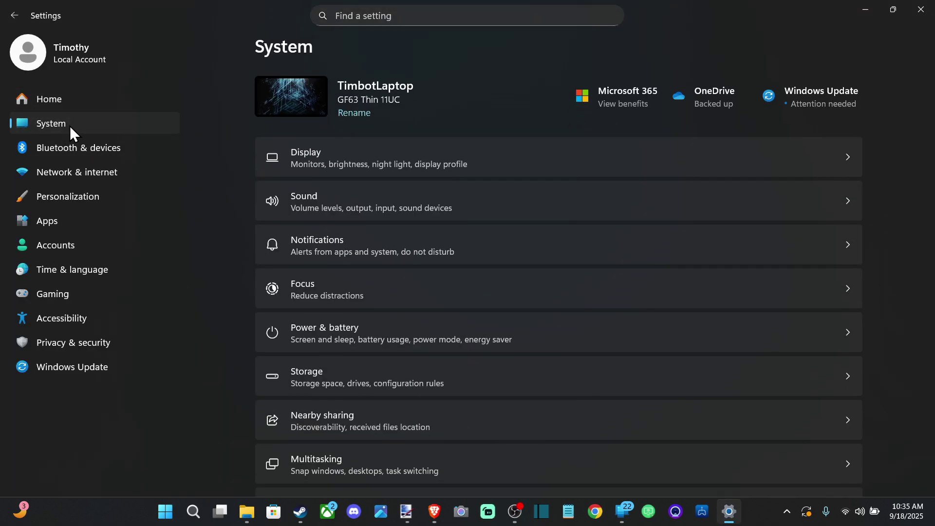
# - Open Sound settings and scroll down to the Input section
pyautogui.click(366, 206)
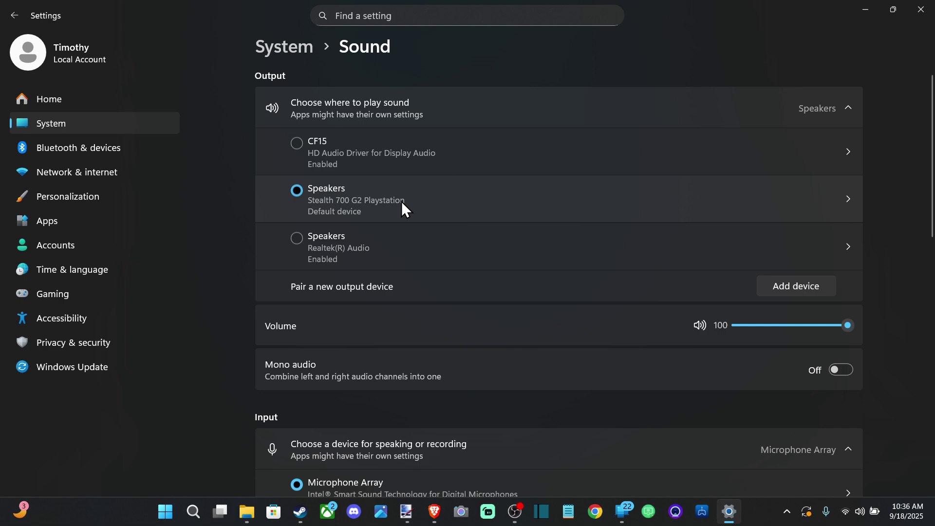
pyautogui.scroll(-5, 402, 201)
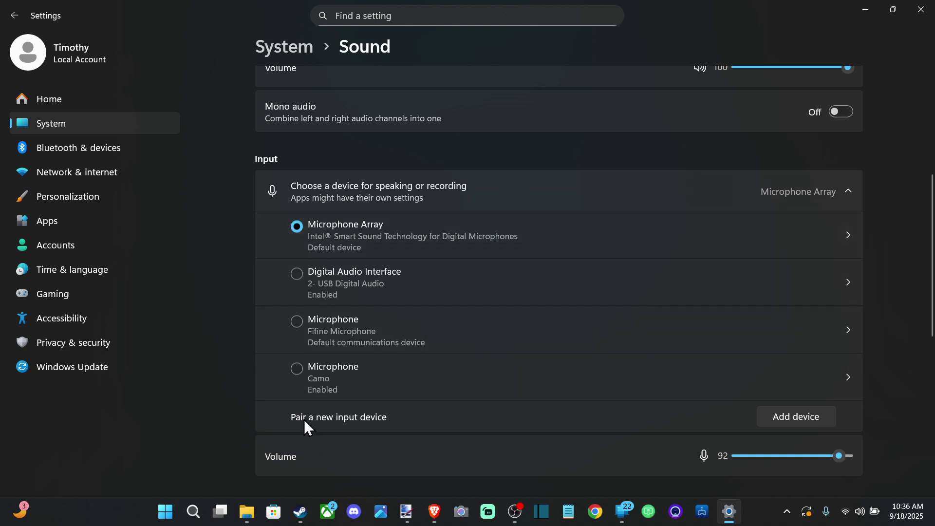
# - Add the Stealth 700 G2 Playstation headset as a new Bluetooth device
pyautogui.click(785, 412)
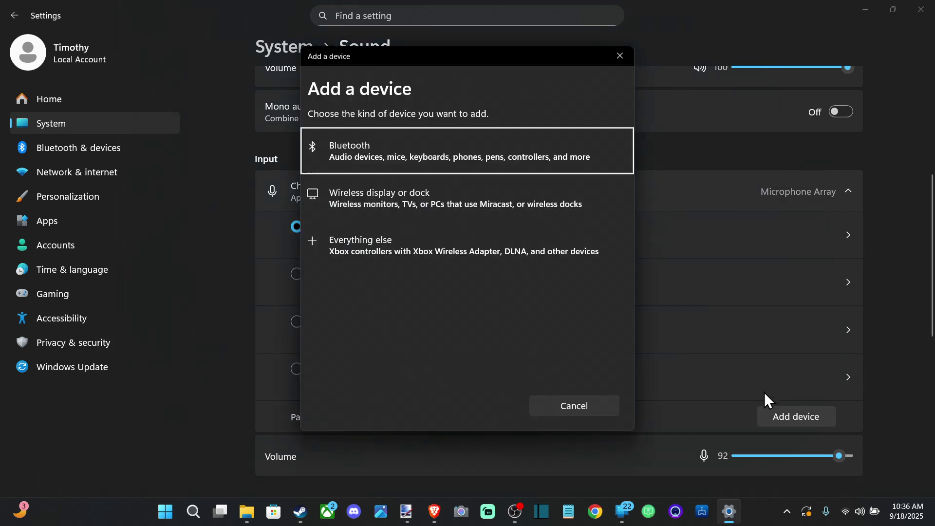
pyautogui.click(386, 148)
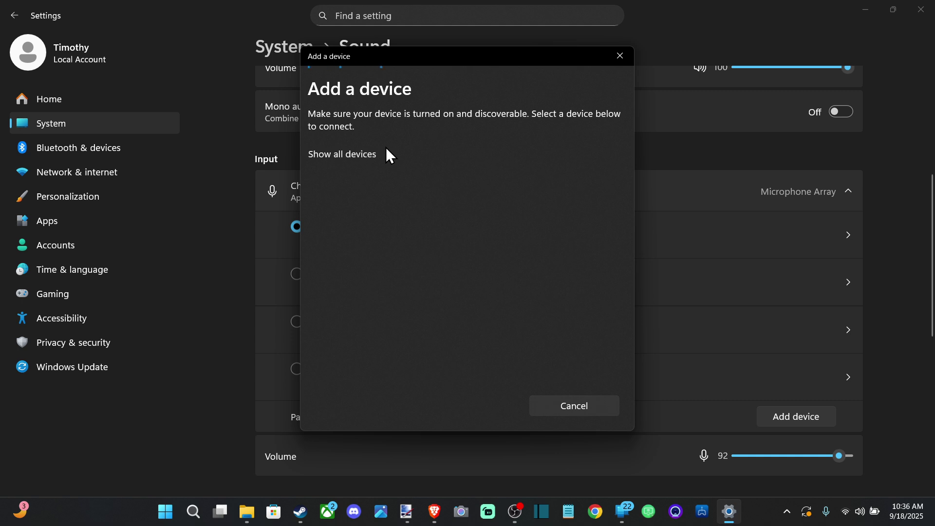
pyautogui.click(347, 154)
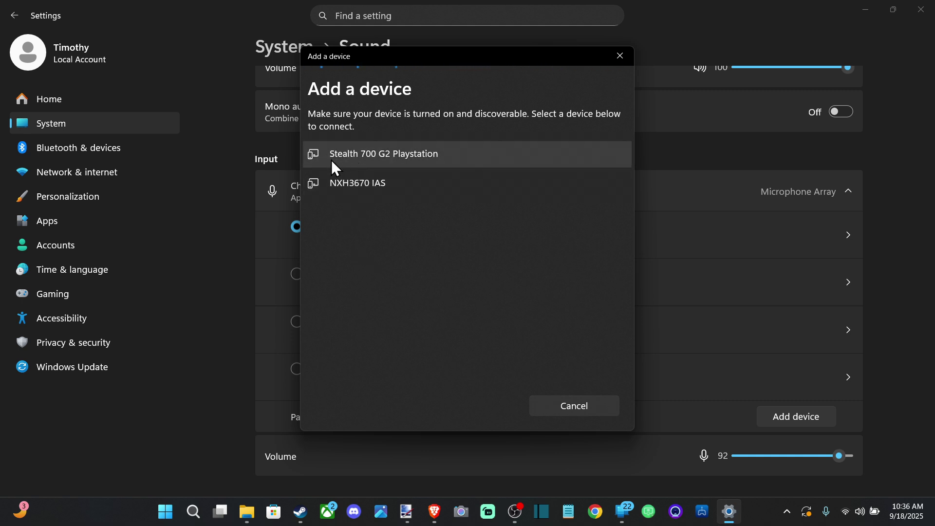
pyautogui.click(345, 153)
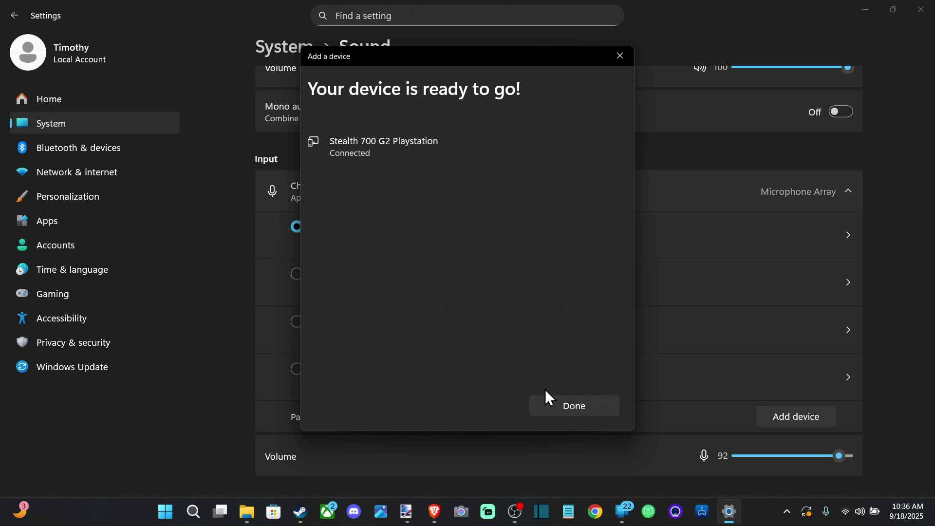
pyautogui.click(587, 403)
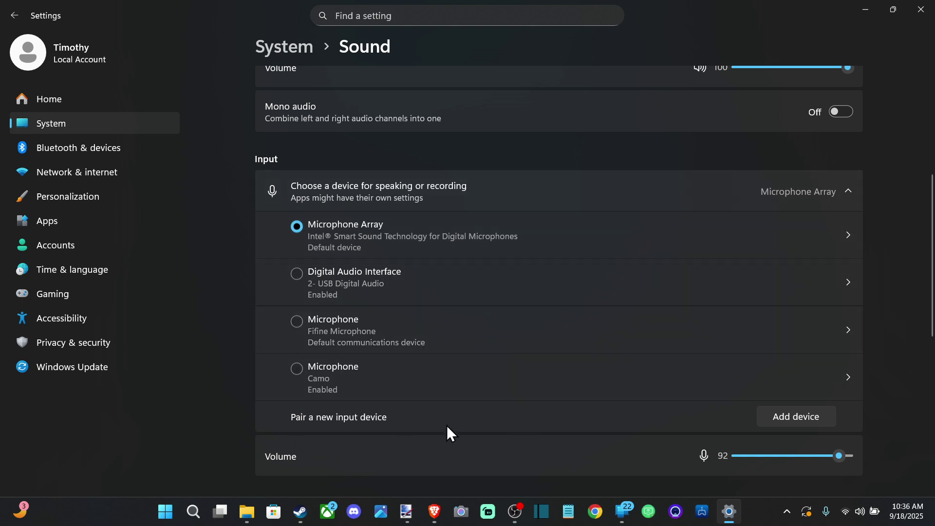
# - Lower the Microphone Array input volume slider to 75
pyautogui.scroll(-2, 500, 351)
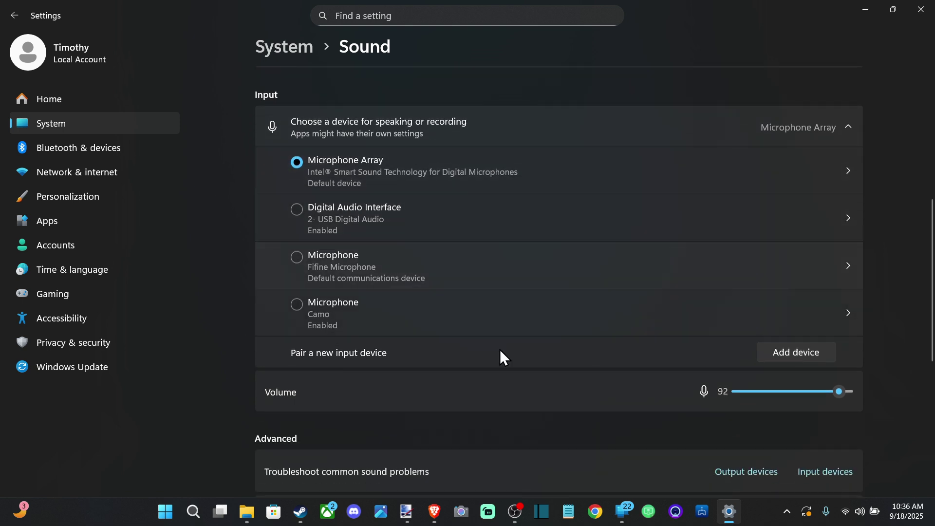
pyautogui.scroll(-2, 411, 351)
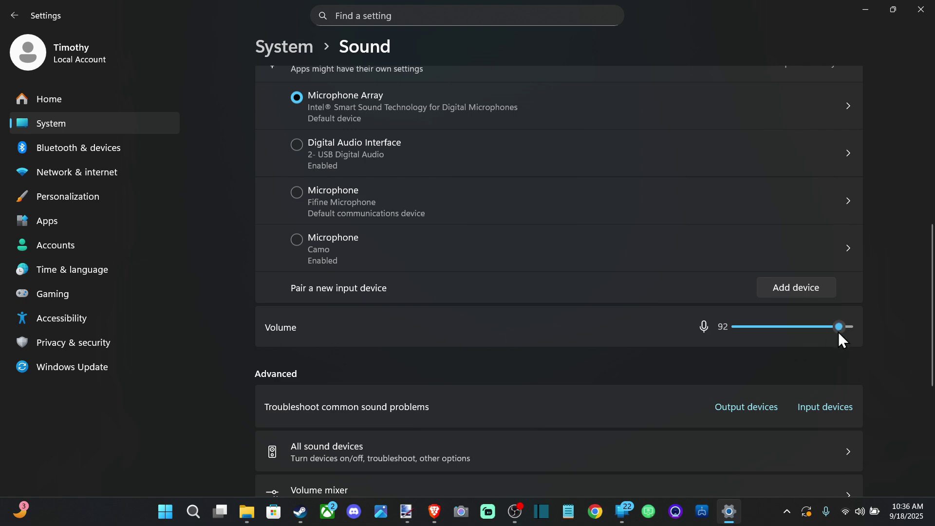
pyautogui.moveTo(838, 332)
pyautogui.mouseDown()
pyautogui.moveTo(752, 328)
pyautogui.moveTo(844, 325)
pyautogui.moveTo(805, 330)
pyautogui.moveTo(825, 329)
pyautogui.mouseUp()
pyautogui.scroll(8, 817, 355)
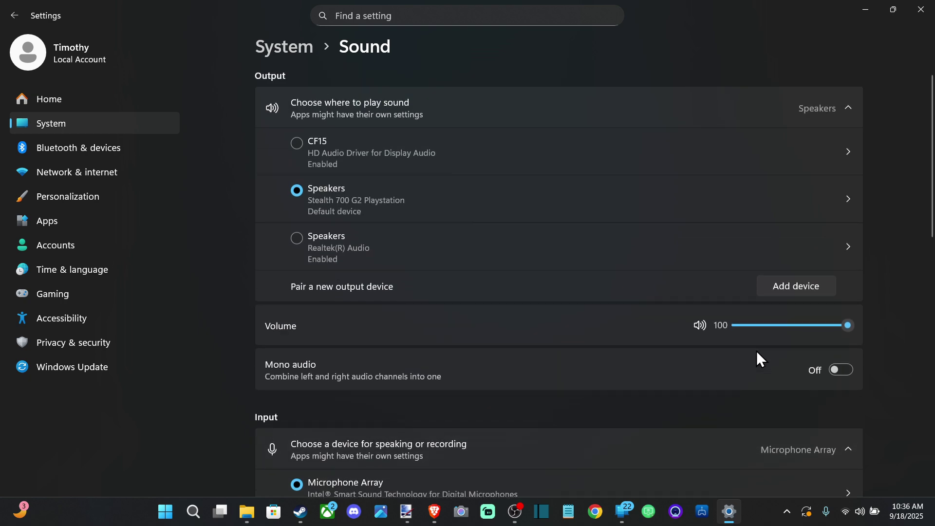
pyautogui.scroll(-8, 755, 331)
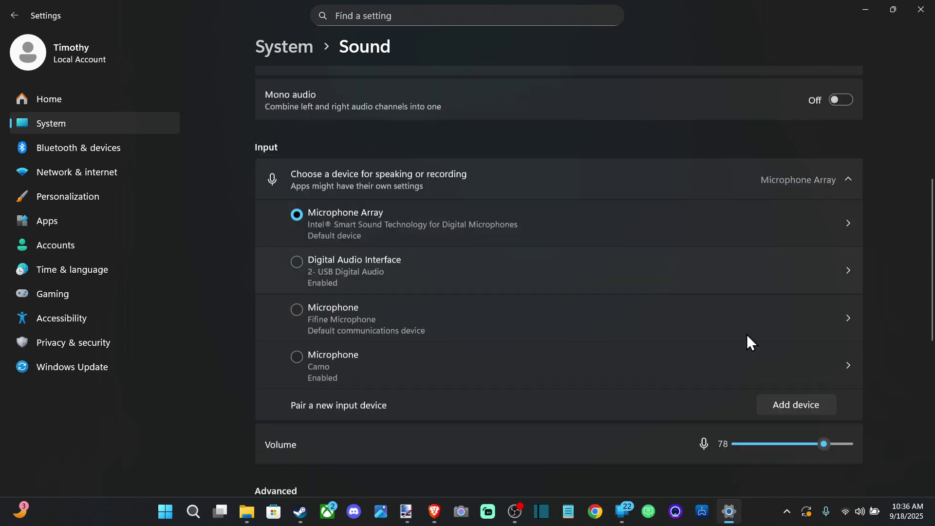
pyautogui.moveTo(825, 329)
pyautogui.mouseDown()
pyautogui.moveTo(855, 330)
pyautogui.moveTo(817, 329)
pyautogui.mouseUp()
pyautogui.scroll(3, 539, 312)
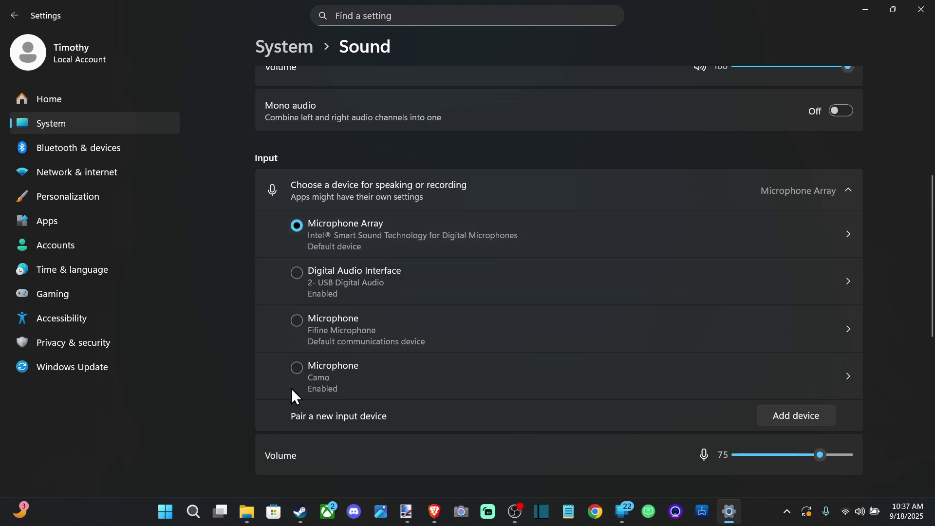
# - Make Camo the default input, record a microphone test, and play the sample back
pyautogui.click(346, 379)
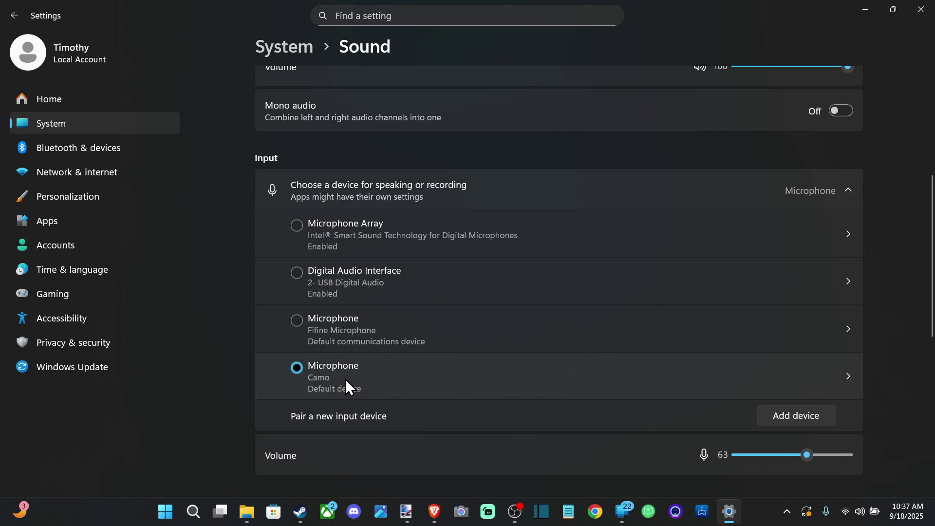
pyautogui.click(508, 379)
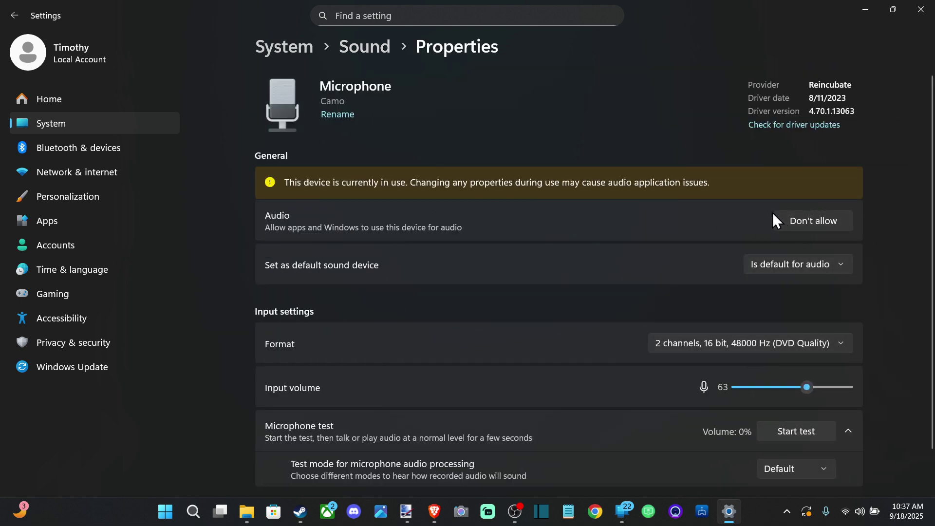
pyautogui.scroll(-1, 716, 216)
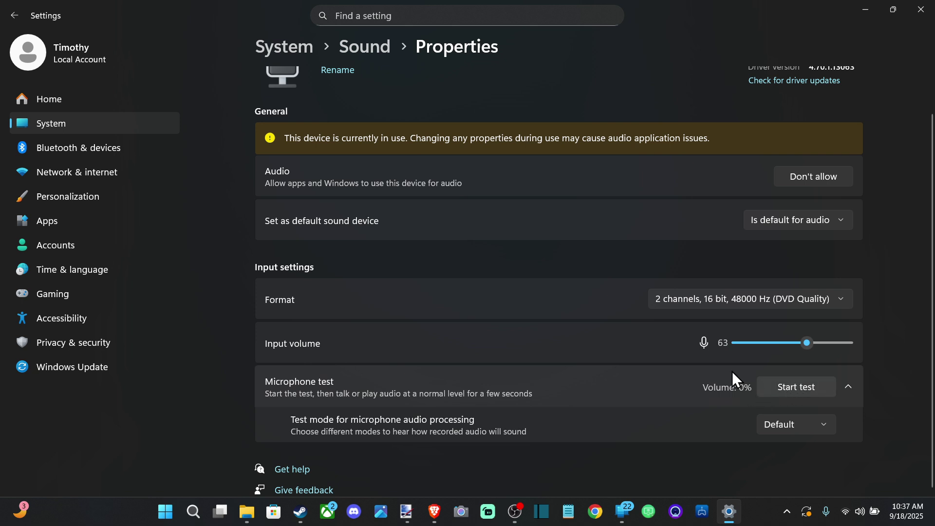
pyautogui.click(801, 387)
pyautogui.click(801, 387)
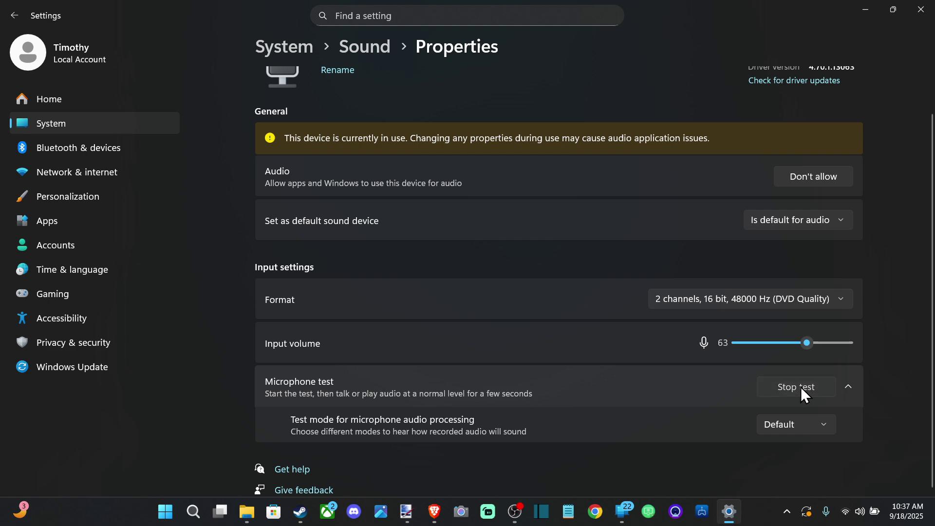
pyautogui.scroll(-1, 806, 408)
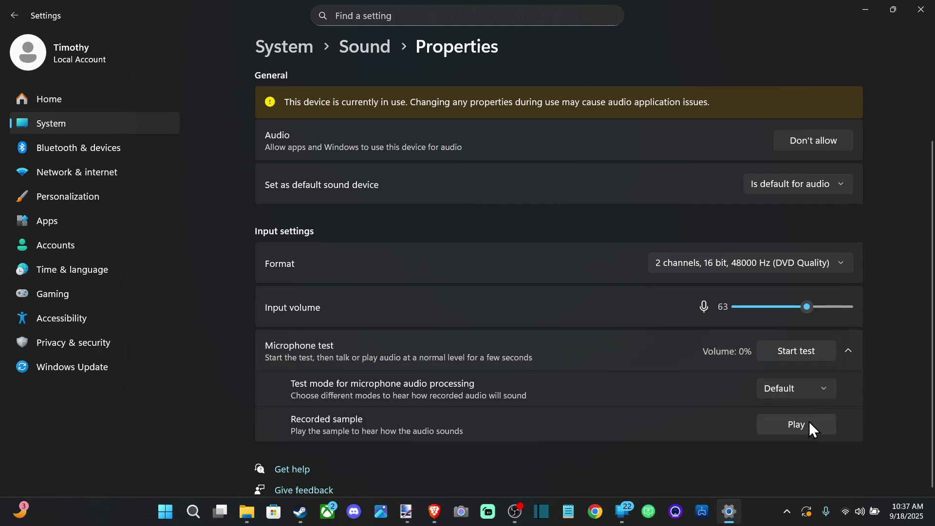
pyautogui.click(809, 422)
# - Open the classic Sound window from More sound settings, centre it, and select the Stealth 700 speakers
pyautogui.click(373, 50)
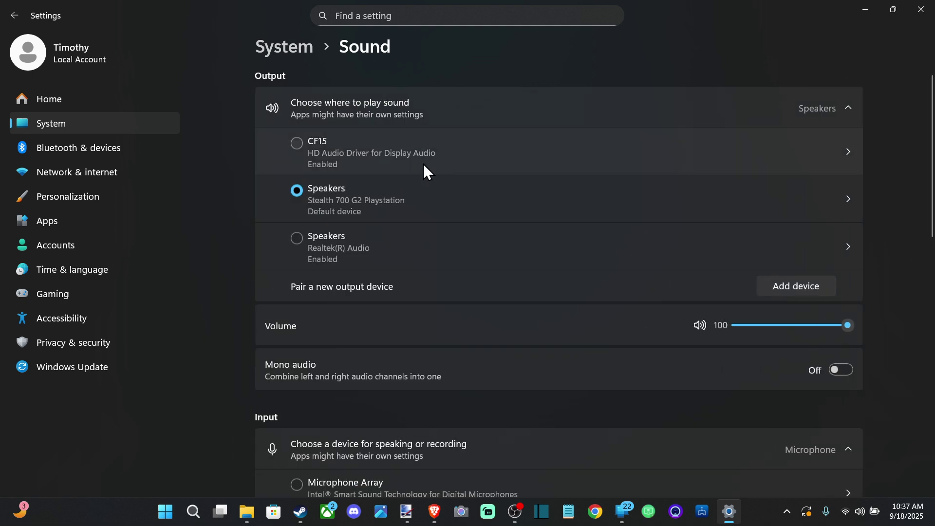
pyautogui.scroll(-5, 441, 207)
pyautogui.scroll(-3, 437, 212)
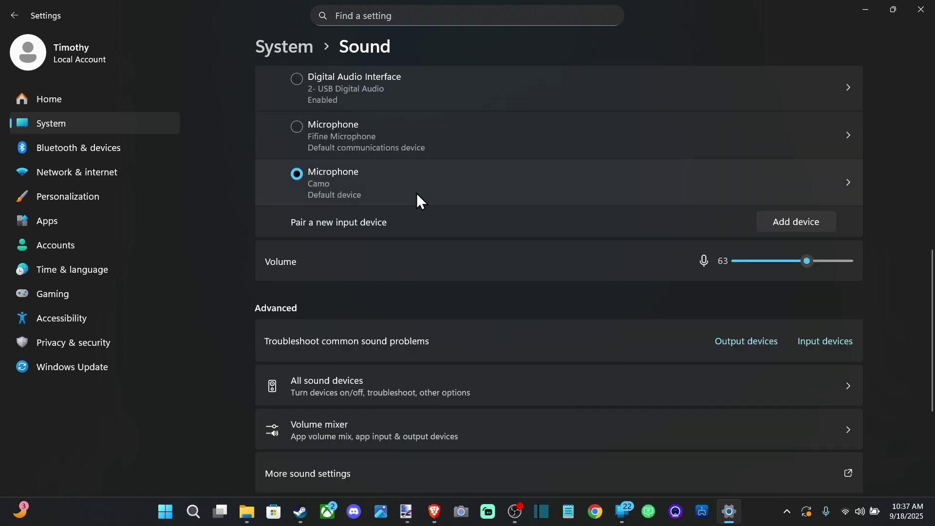
pyautogui.scroll(-4, 408, 283)
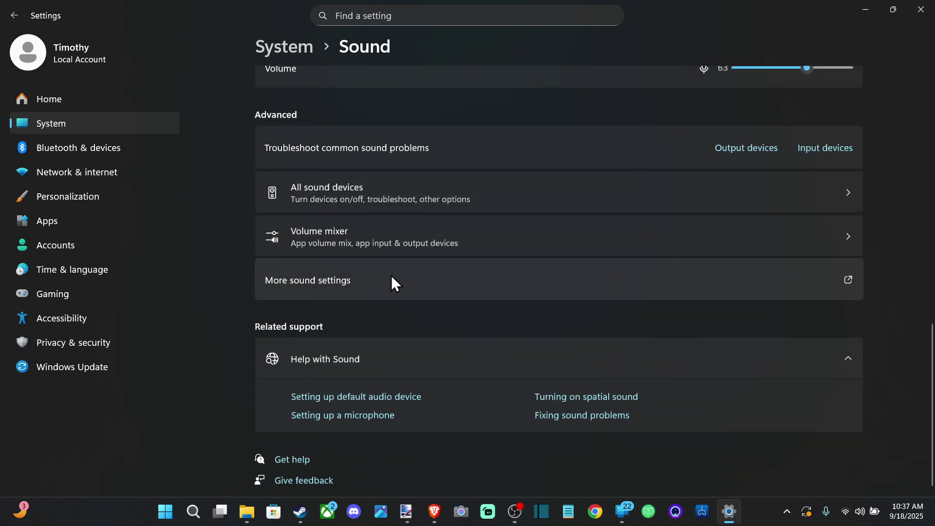
pyautogui.click(339, 282)
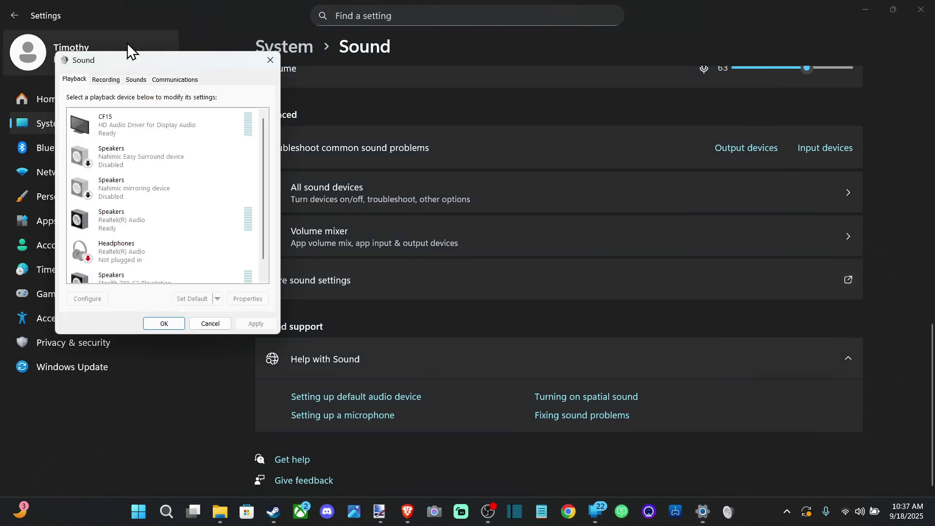
pyautogui.moveTo(131, 52); pyautogui.dragTo(437, 78)
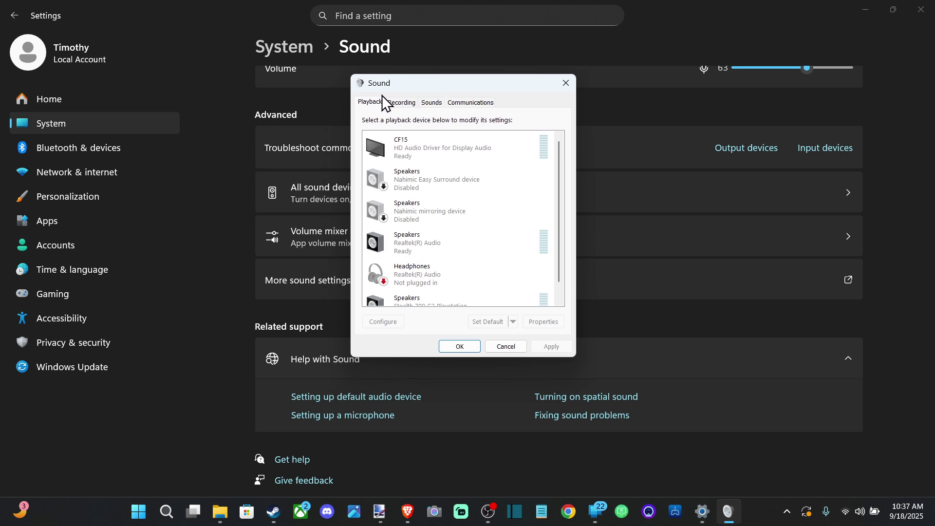
pyautogui.scroll(-1, 396, 165)
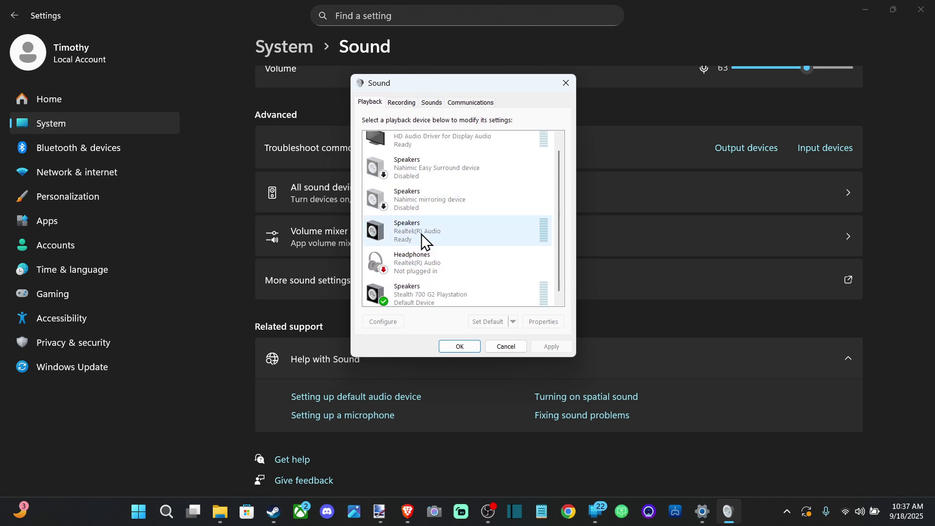
pyautogui.click(463, 279)
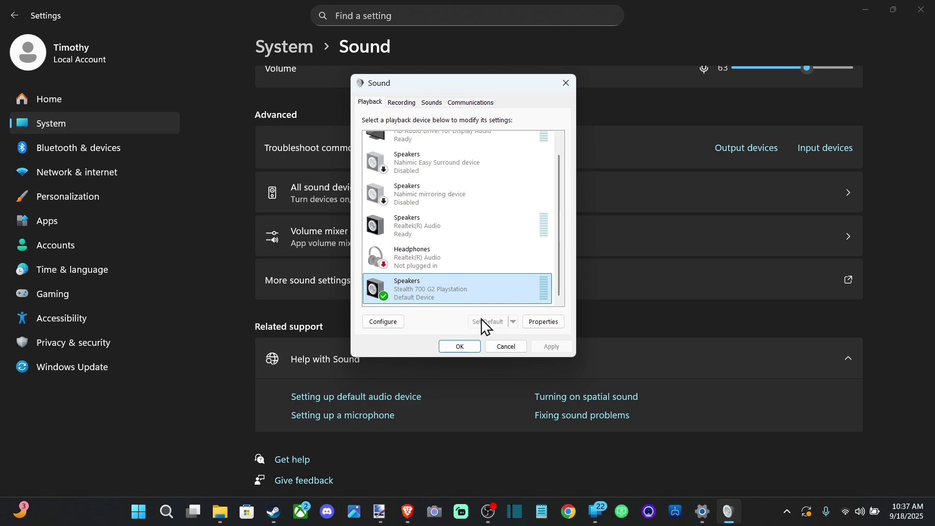
# - Switch to the Recording tab and select the Microphone Array device
pyautogui.click(401, 103)
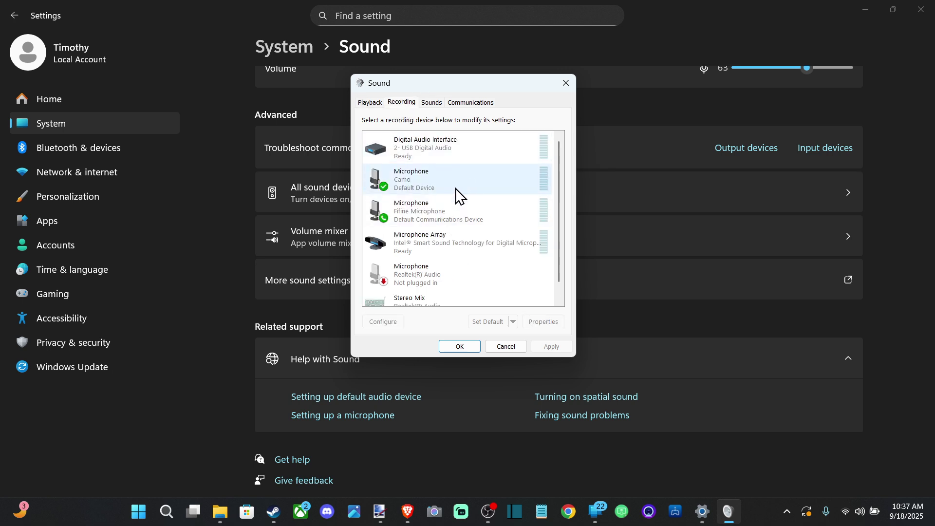
pyautogui.scroll(-1, 456, 178)
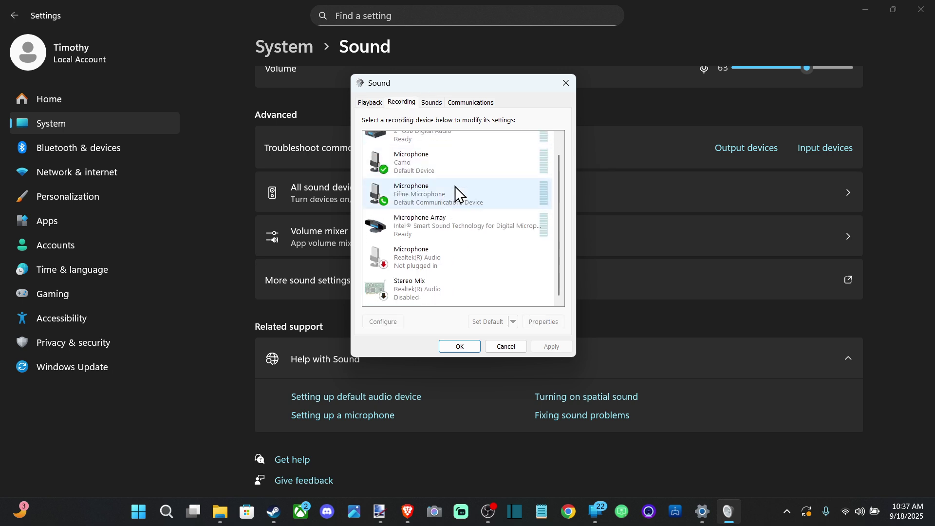
pyautogui.scroll(1, 475, 256)
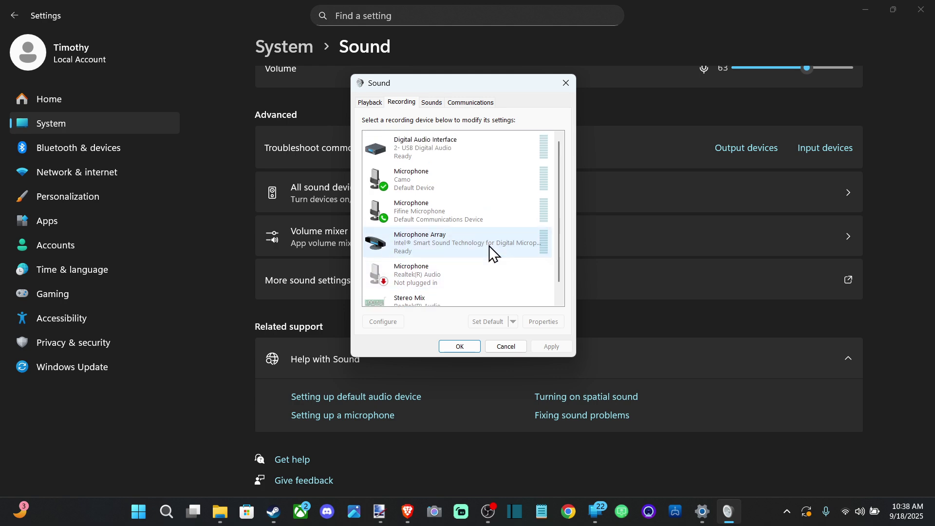
pyautogui.scroll(-1, 475, 200)
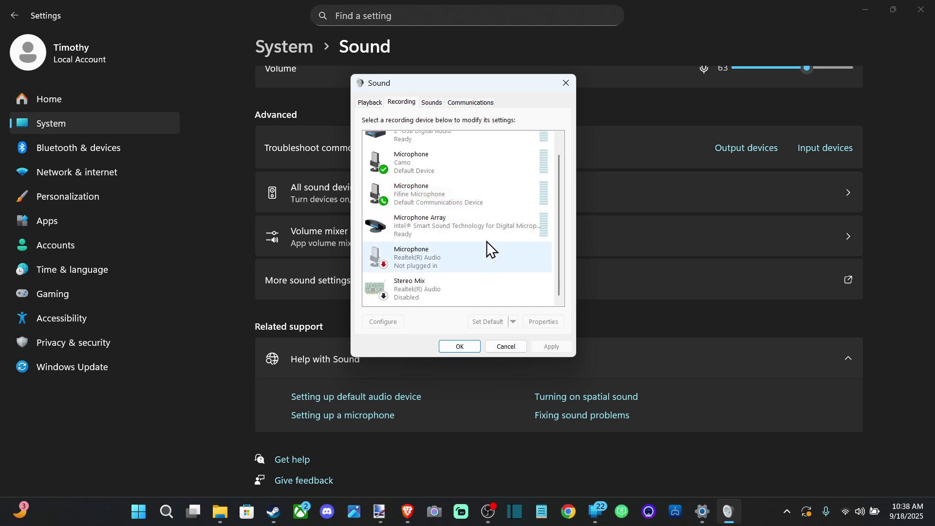
pyautogui.click(473, 229)
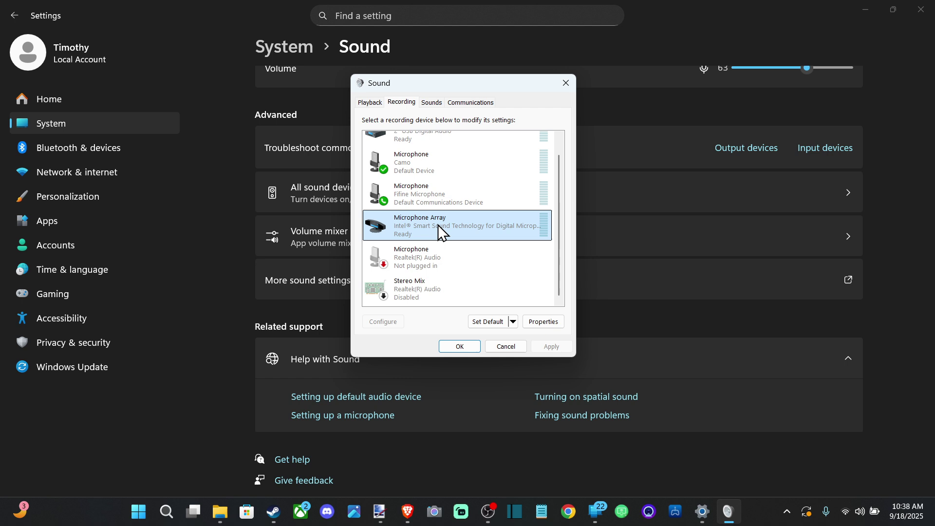
pyautogui.click(534, 321)
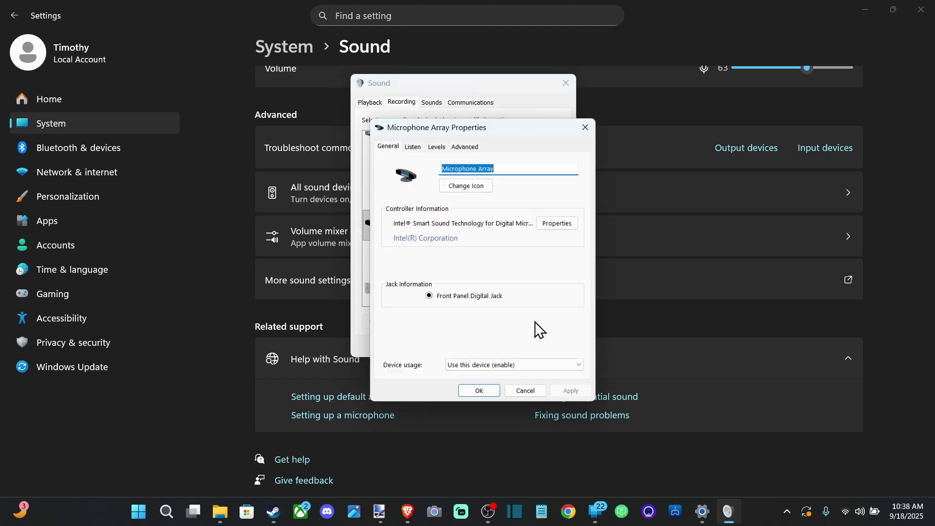
pyautogui.click(414, 147)
pyautogui.click(437, 147)
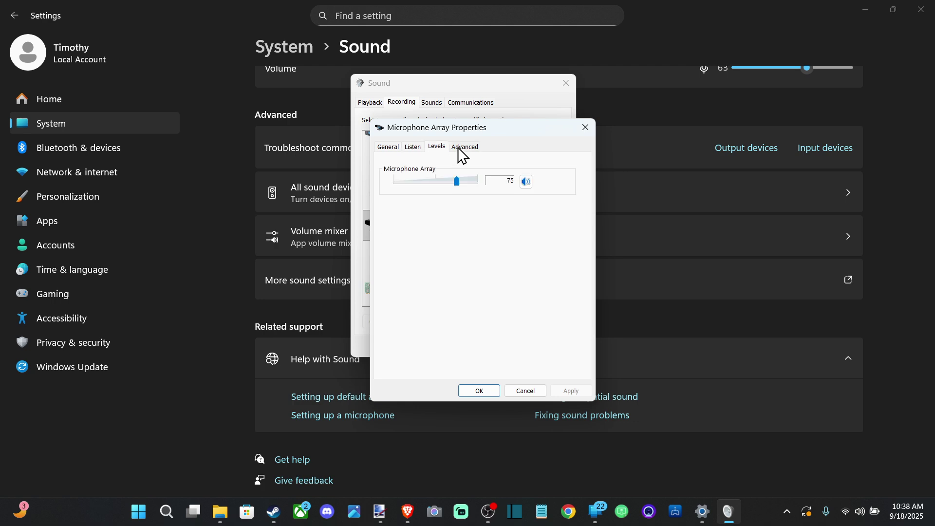
pyautogui.click(464, 146)
pyautogui.click(413, 147)
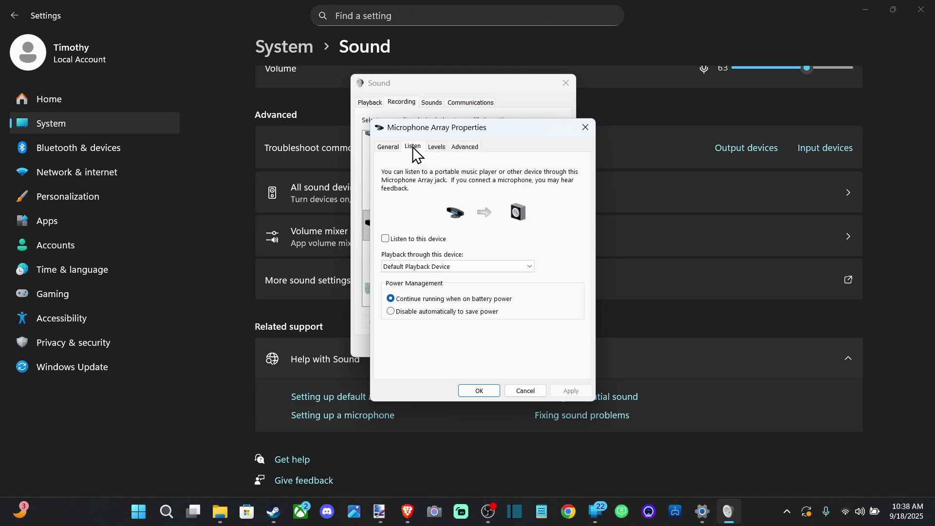
pyautogui.click(391, 147)
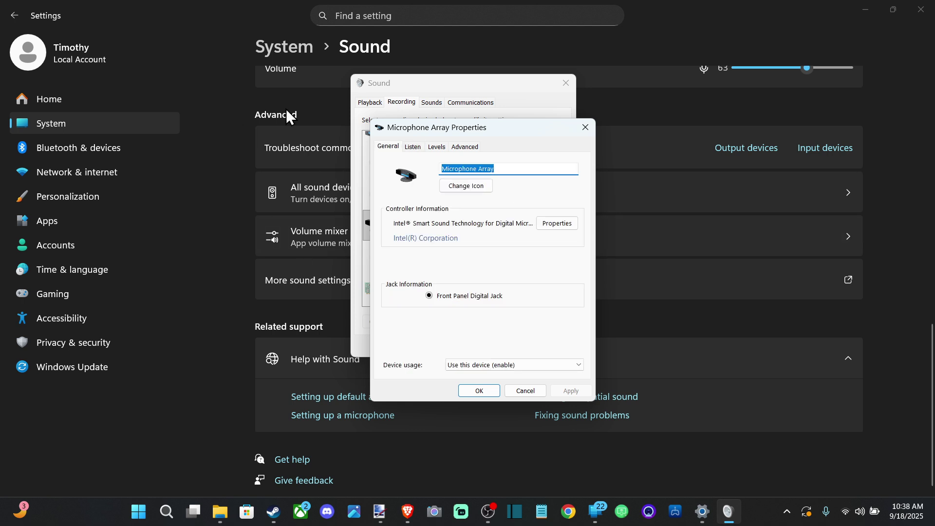
pyautogui.click(415, 149)
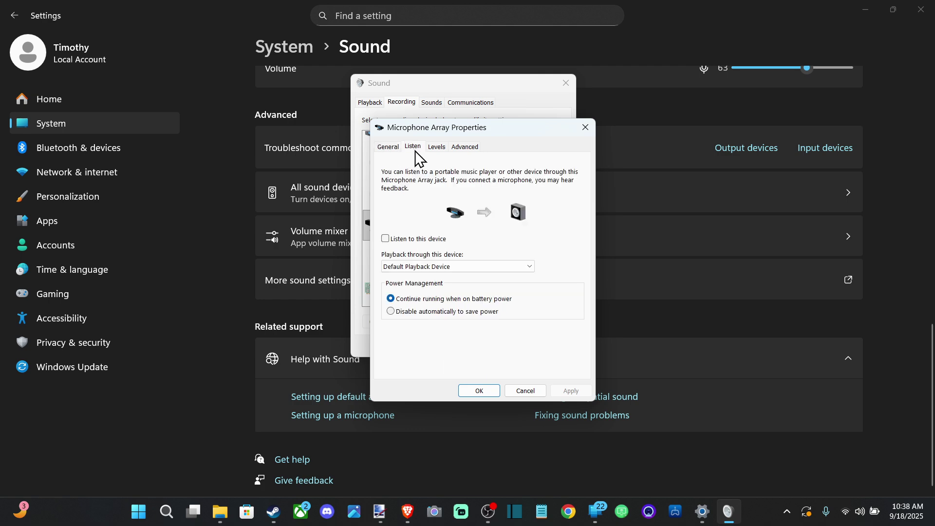
pyautogui.click(396, 239)
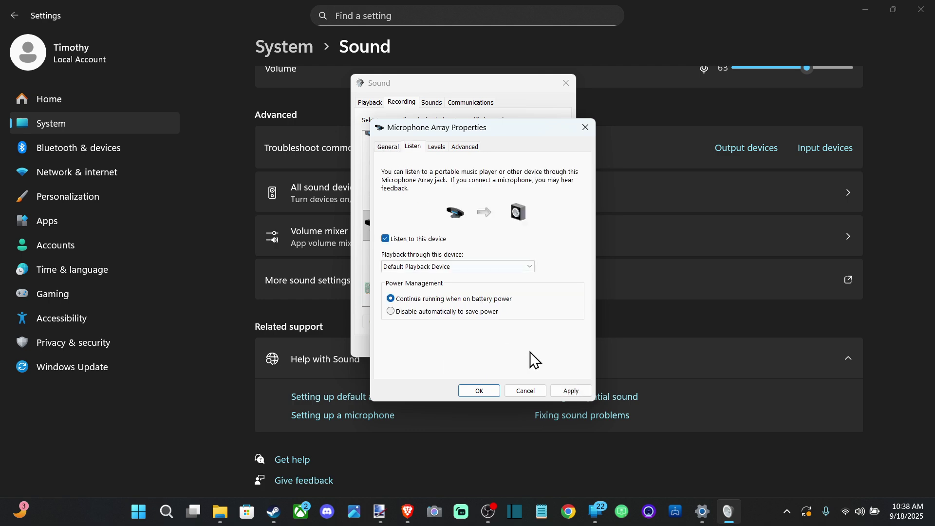
pyautogui.click(571, 392)
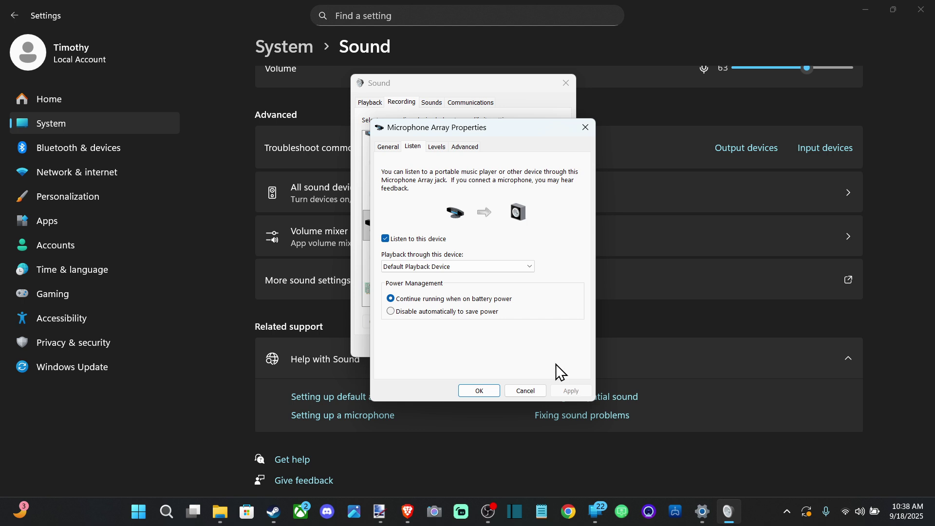
pyautogui.click(422, 239)
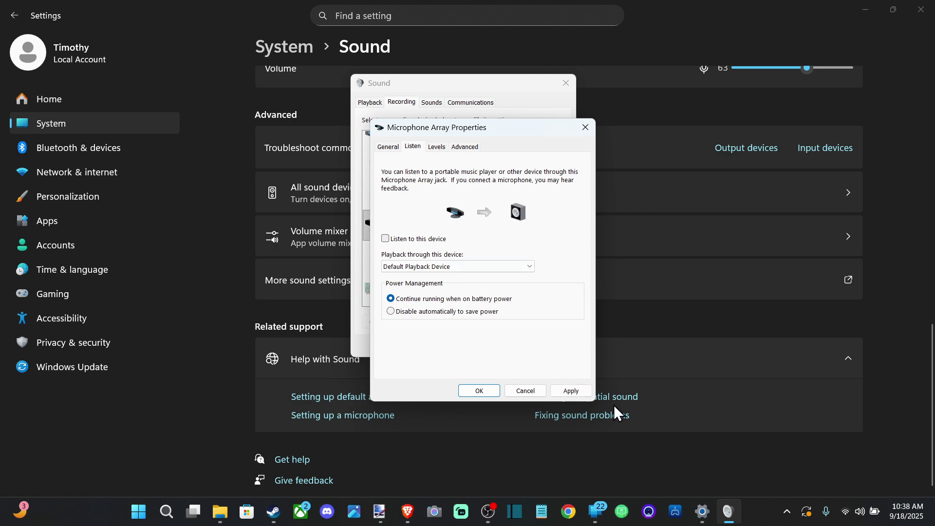
pyautogui.click(572, 390)
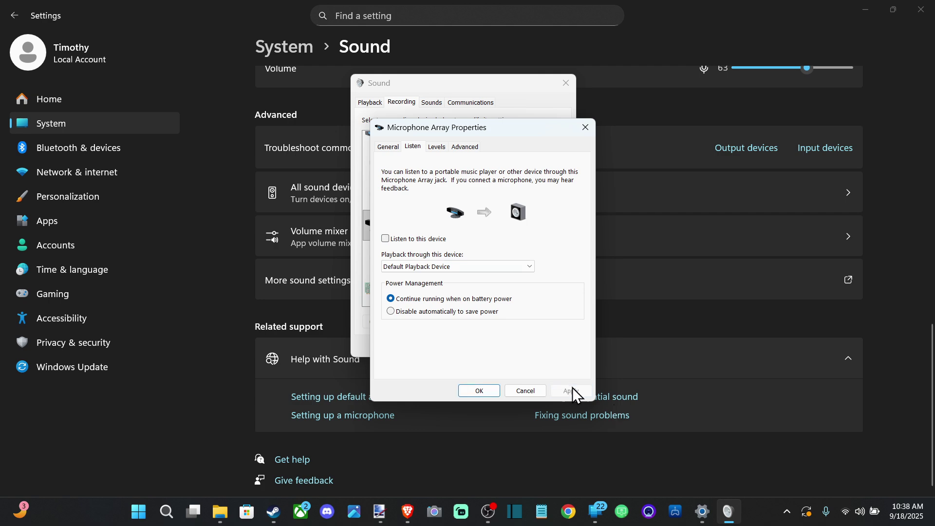
pyautogui.click(491, 390)
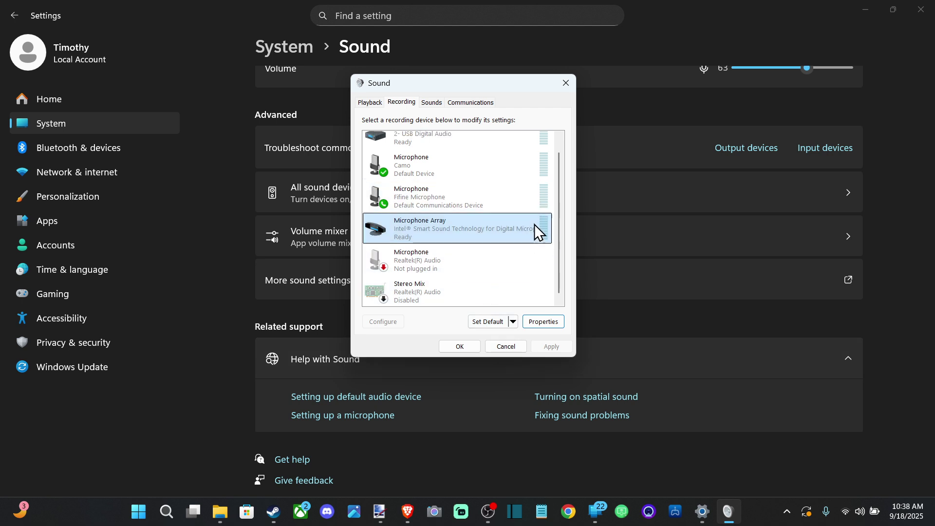
pyautogui.scroll(1, 534, 226)
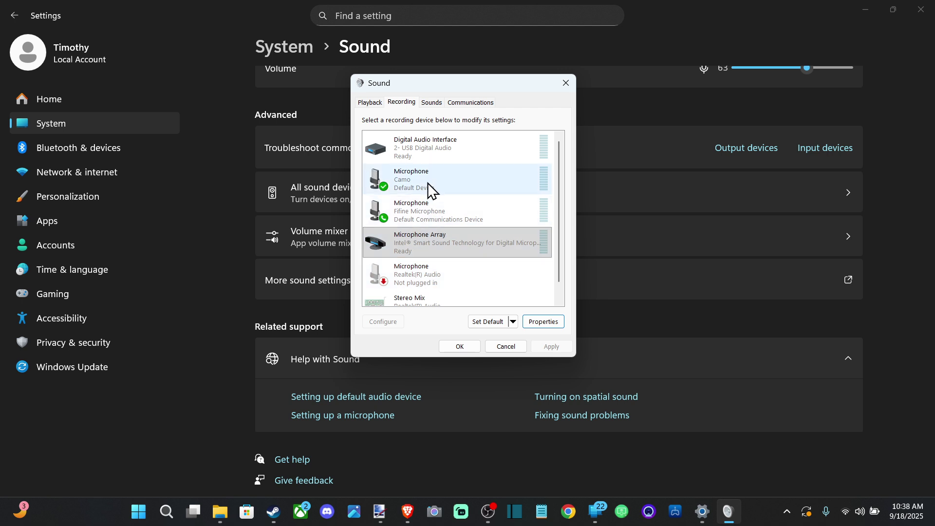
# - Select Fifine Microphone, review its Set Default choices and the Sounds and Communications tabs unchanged
pyautogui.scroll(-1, 427, 217)
pyautogui.click(451, 209)
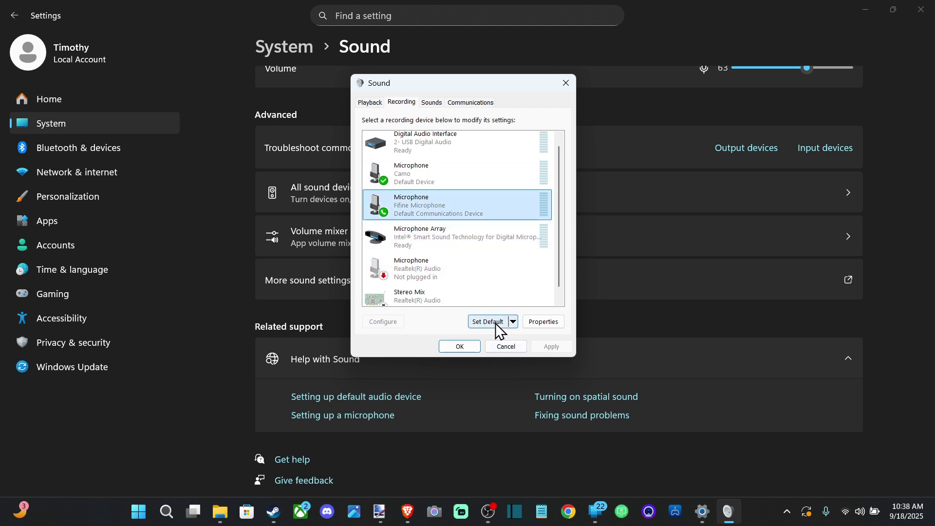
pyautogui.click(513, 324)
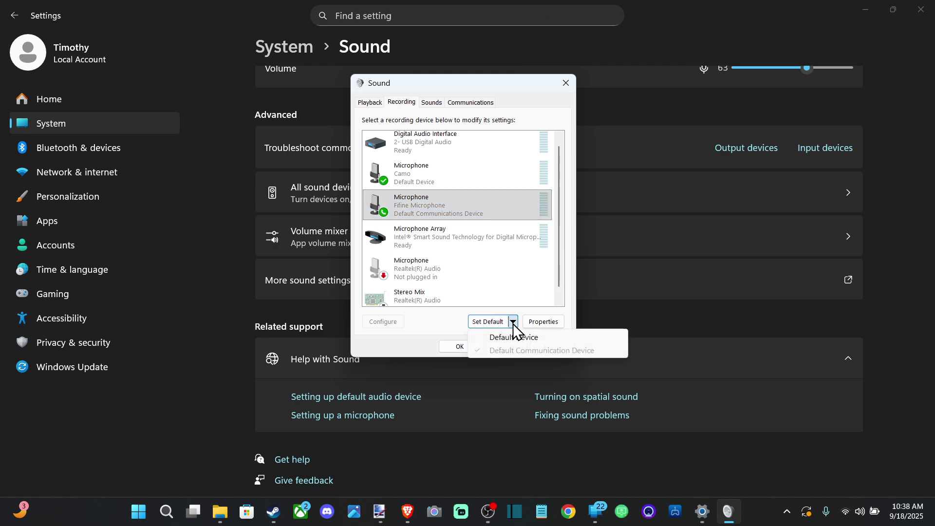
pyautogui.click(417, 320)
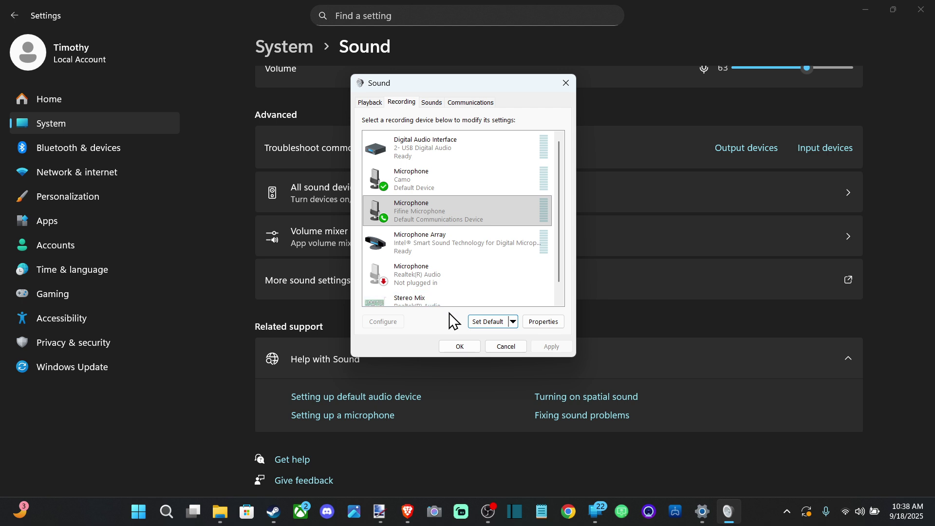
pyautogui.scroll(-1, 451, 294)
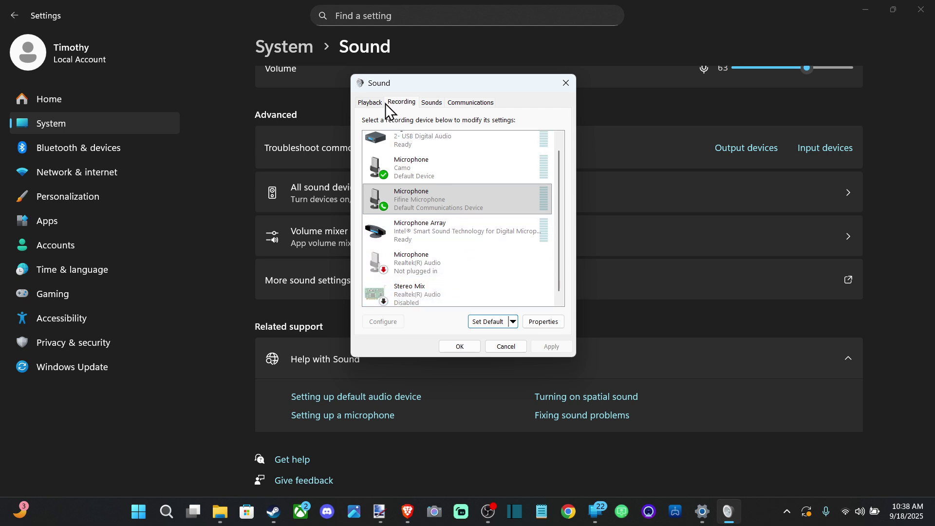
pyautogui.click(437, 104)
pyautogui.click(475, 103)
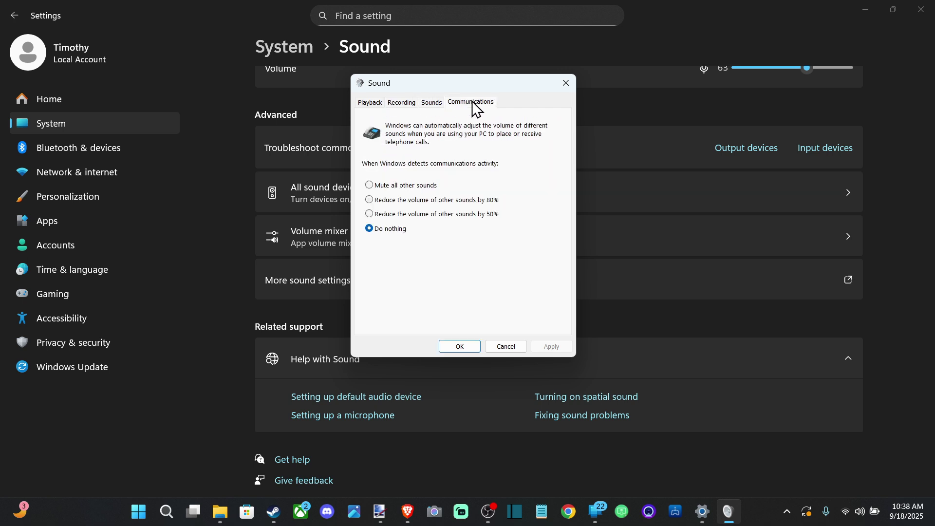
pyautogui.click(415, 104)
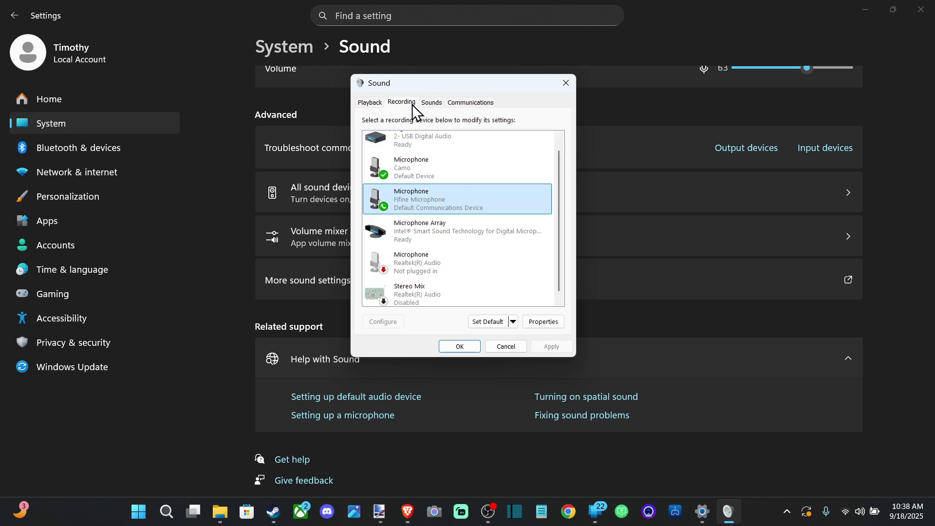
# - Review the Fifine Microphone's Advanced format settings, then close both Sound dialogs
pyautogui.click(428, 203)
pyautogui.click(540, 324)
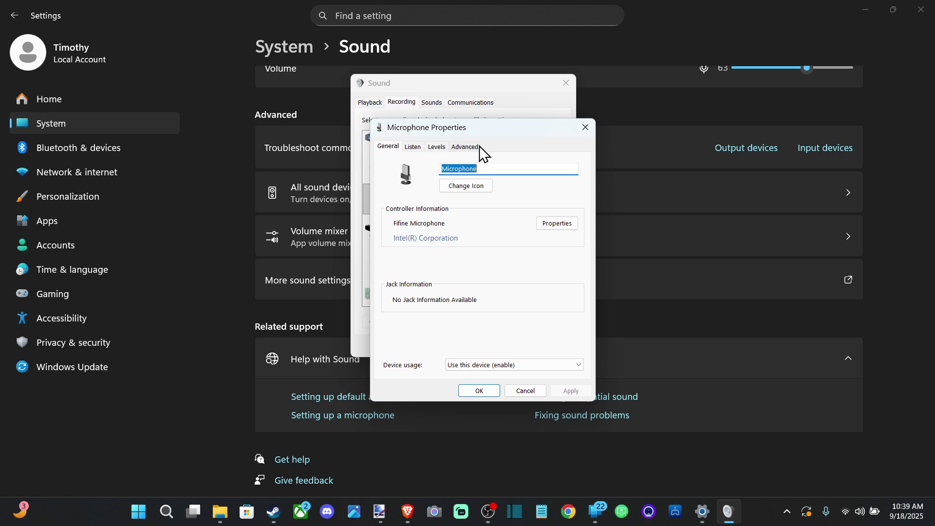
pyautogui.click(476, 147)
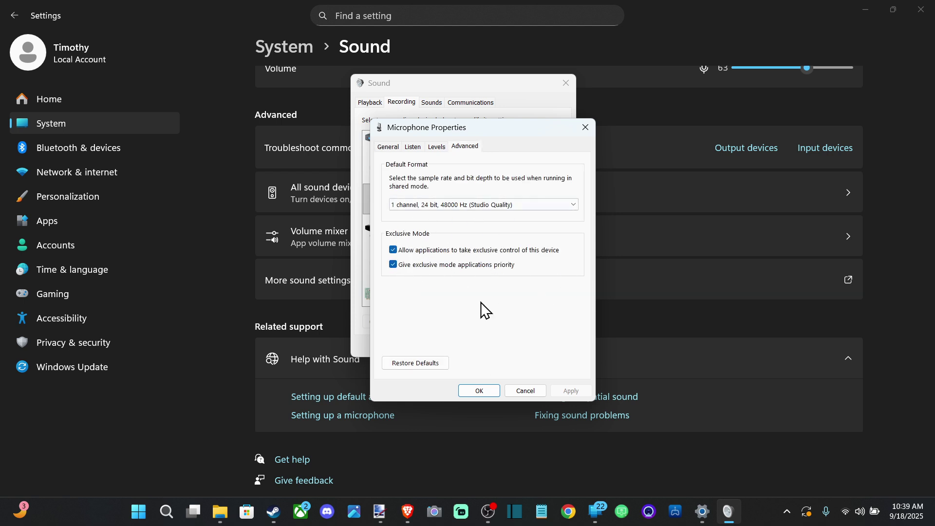
pyautogui.click(585, 128)
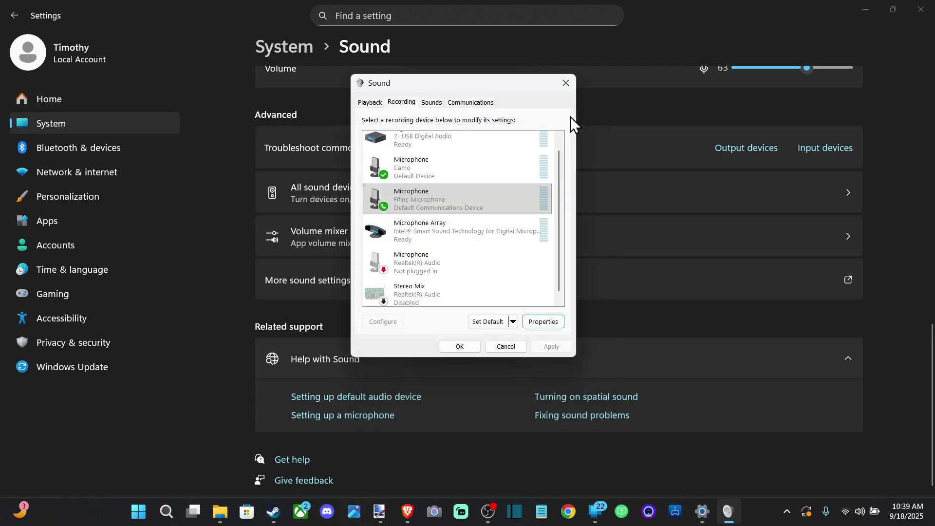
pyautogui.click(564, 90)
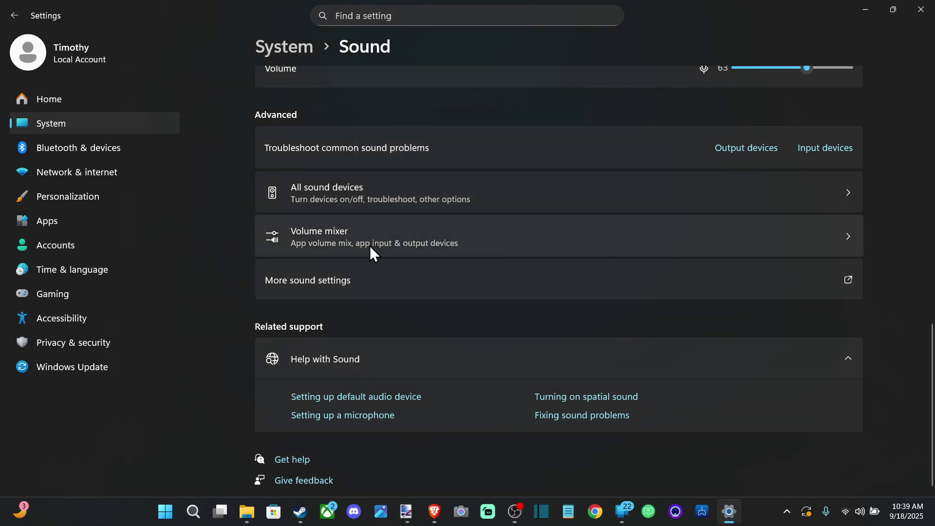
# - In the Volume mixer, check Steam's input and output device lists, leaving both at Default
pyautogui.click(371, 248)
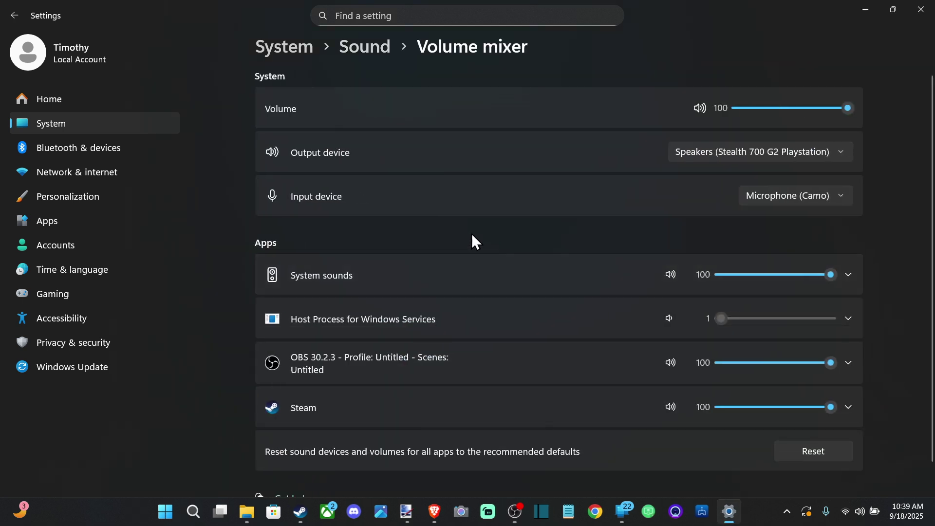
pyautogui.scroll(-1, 544, 236)
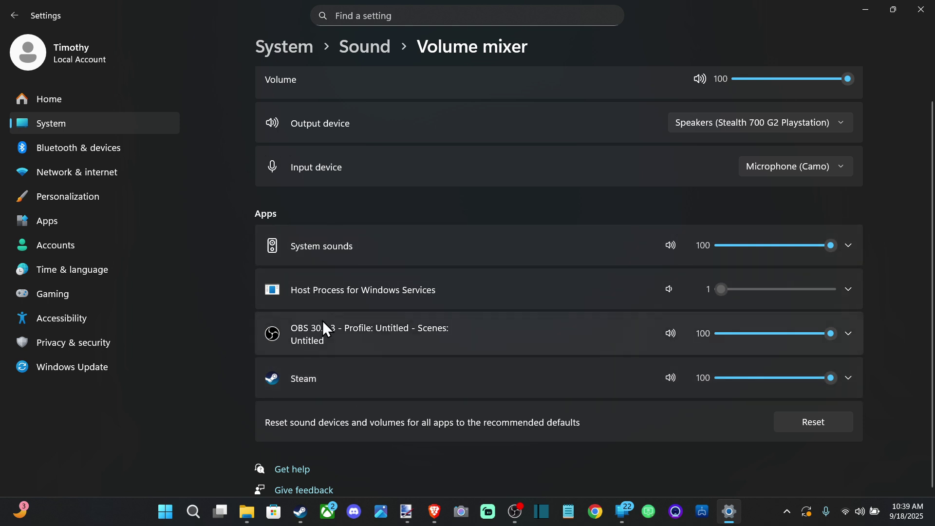
pyautogui.click(321, 377)
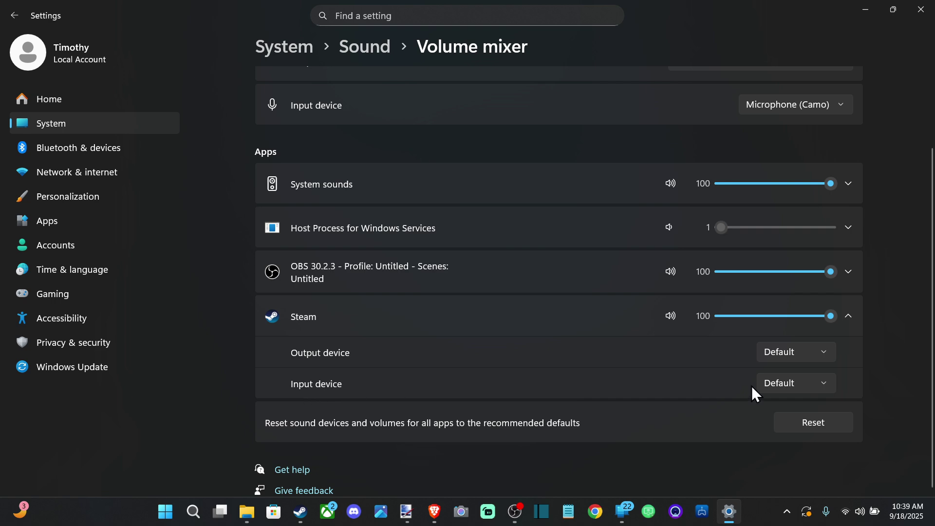
pyautogui.click(780, 385)
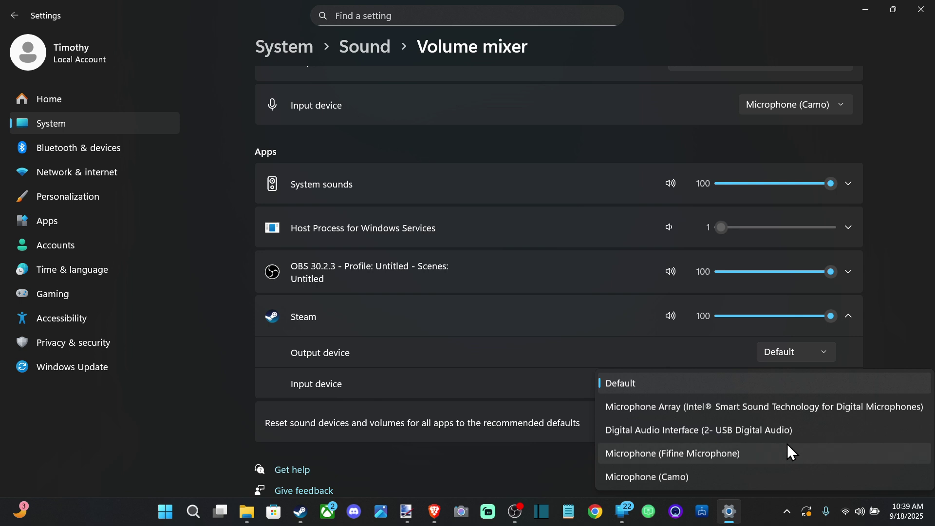
pyautogui.click(516, 352)
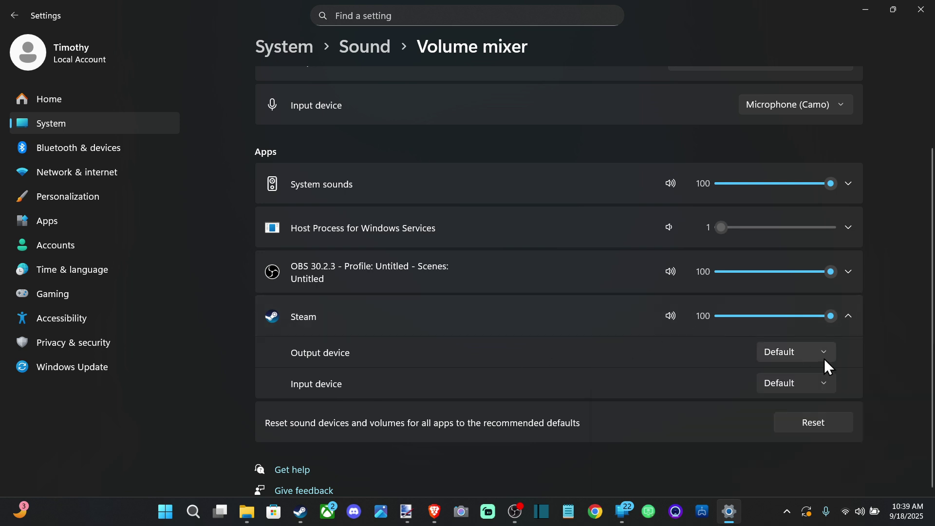
pyautogui.click(823, 359)
pyautogui.click(600, 370)
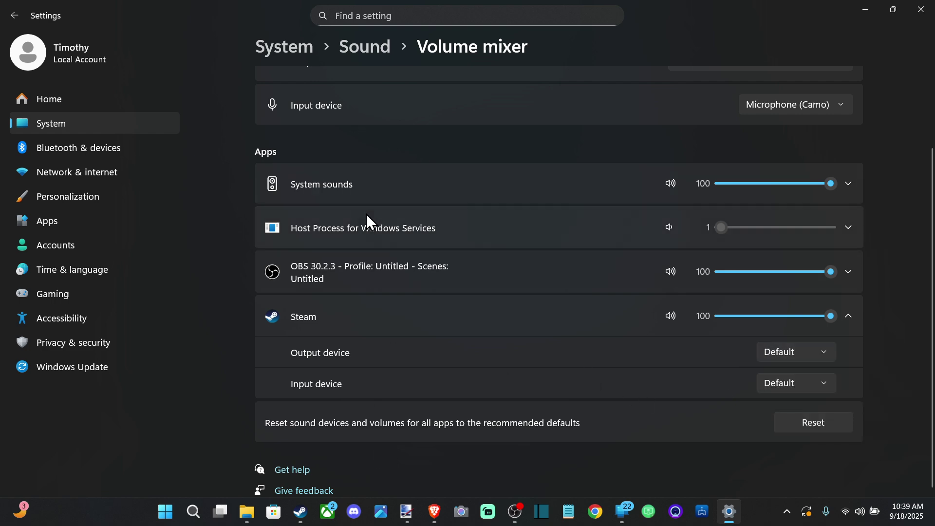
# - Check the system Input device list, keeping Microphone (Camo) selected
pyautogui.scroll(2, 411, 393)
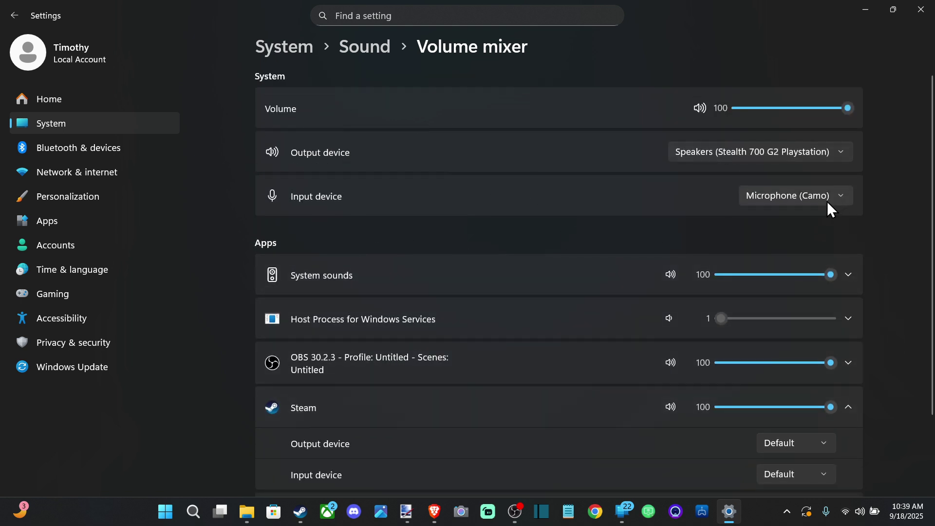
pyautogui.click(811, 202)
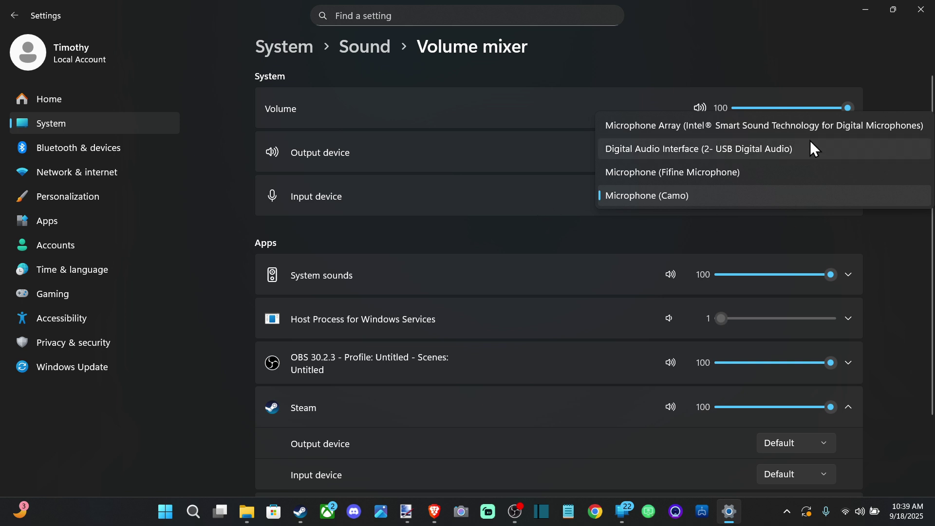
pyautogui.click(537, 187)
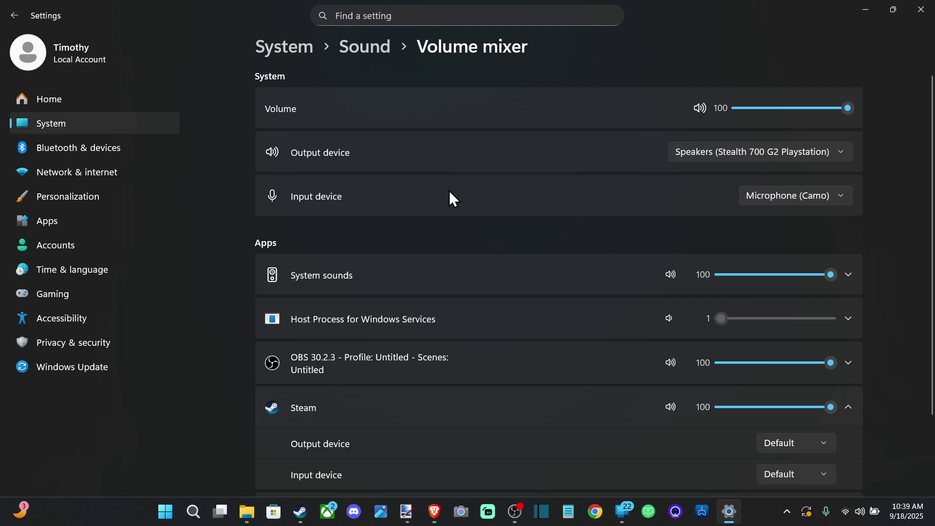
pyautogui.scroll(-3, 597, 205)
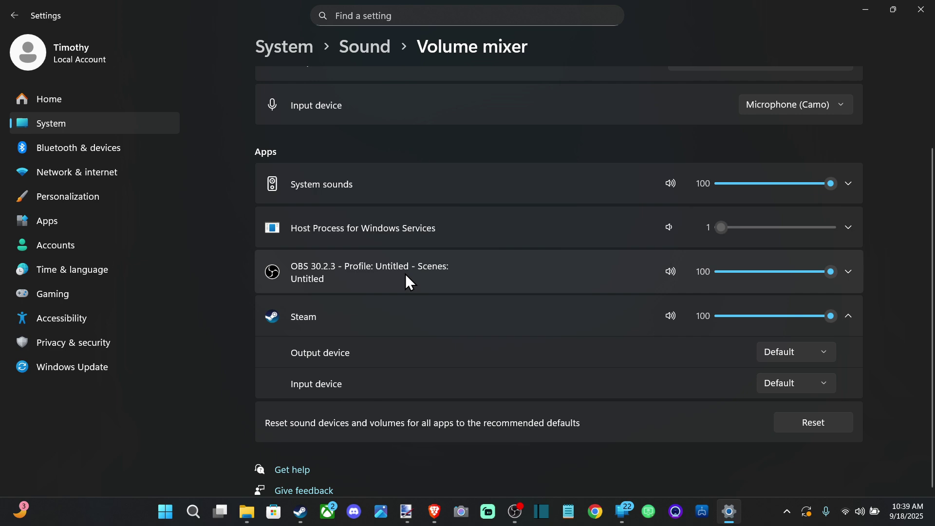
# - Open Privacy & security > Microphone and confirm microphone access is on for all listed apps
pyautogui.click(302, 45)
pyautogui.scroll(-8, 372, 239)
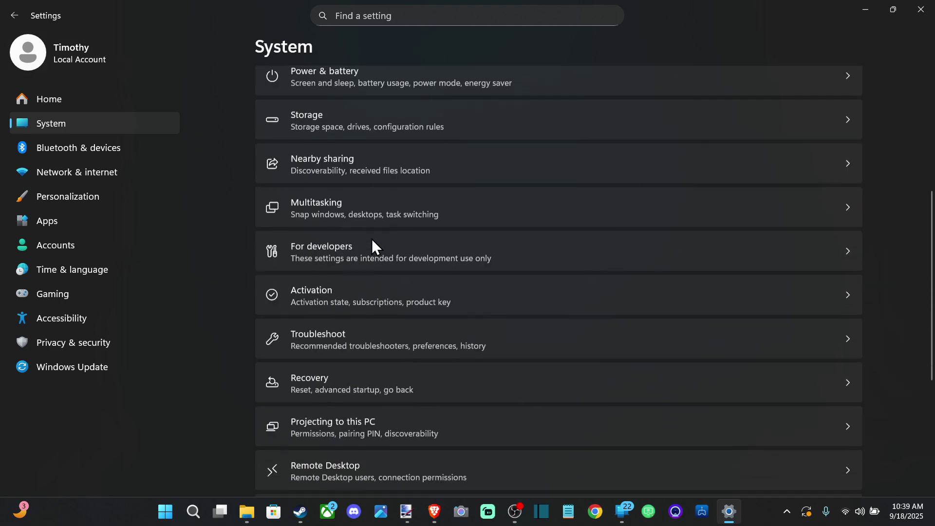
pyautogui.scroll(-1, 372, 238)
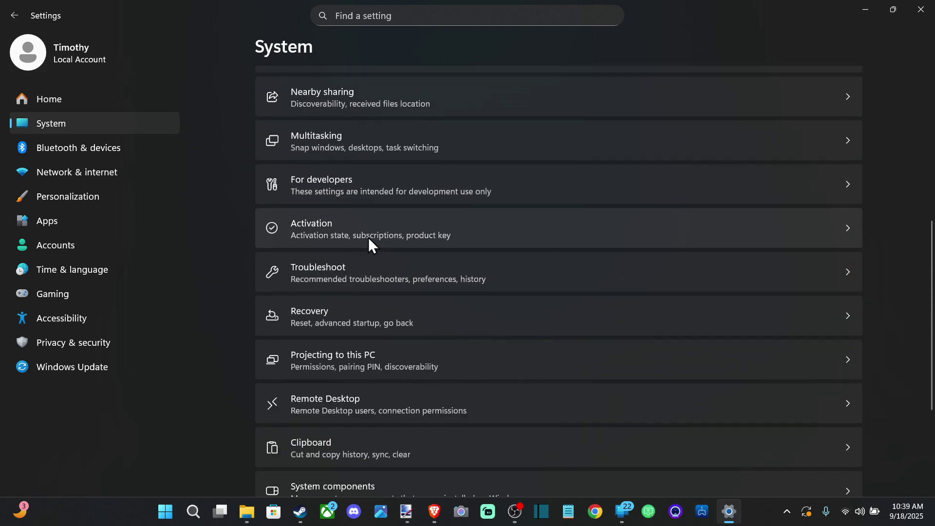
pyautogui.click(63, 341)
pyautogui.scroll(-4, 331, 315)
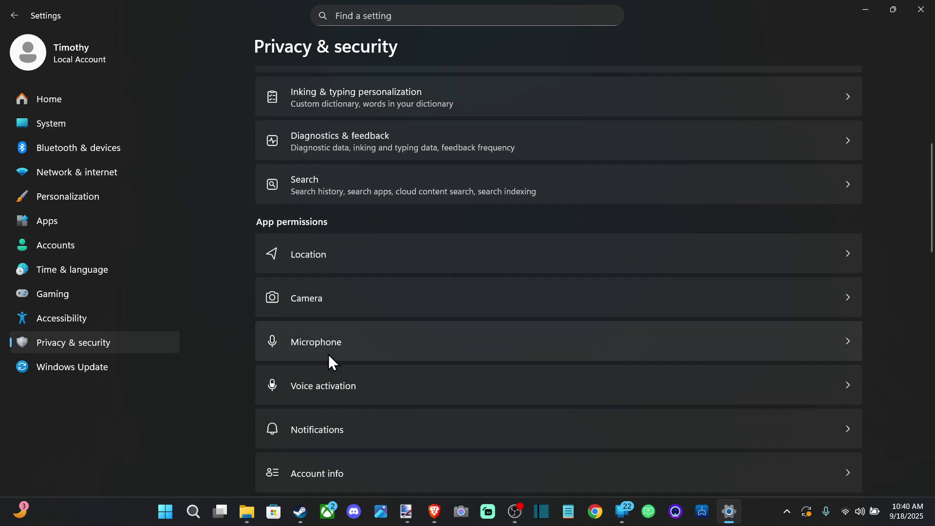
pyautogui.click(309, 341)
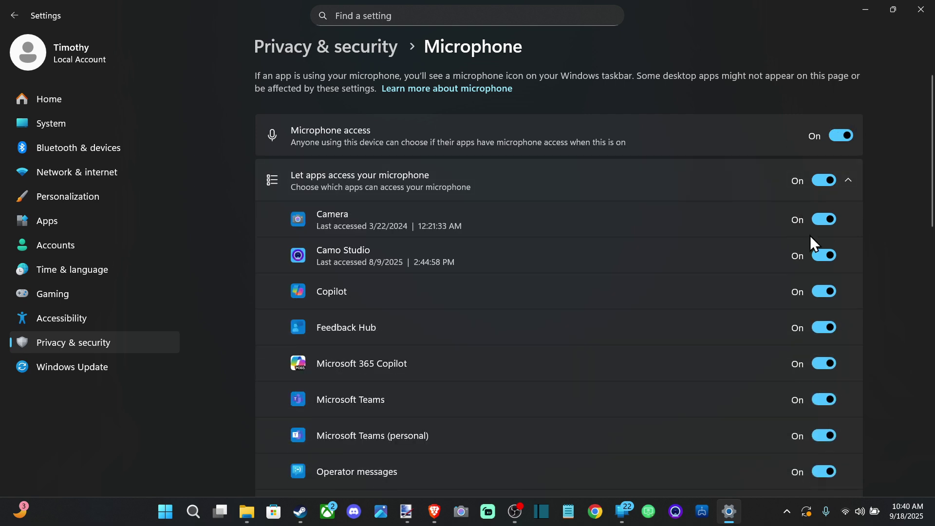
pyautogui.scroll(-7, 811, 235)
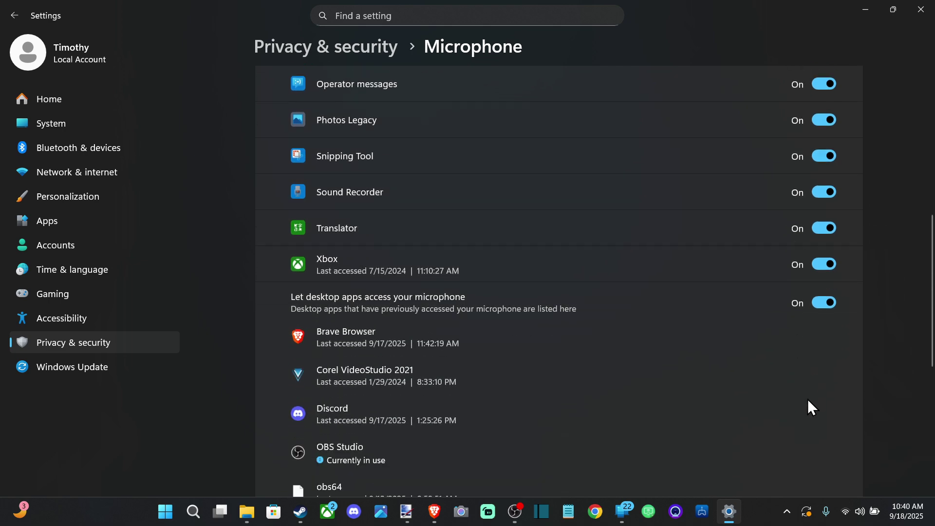
pyautogui.scroll(8, 809, 405)
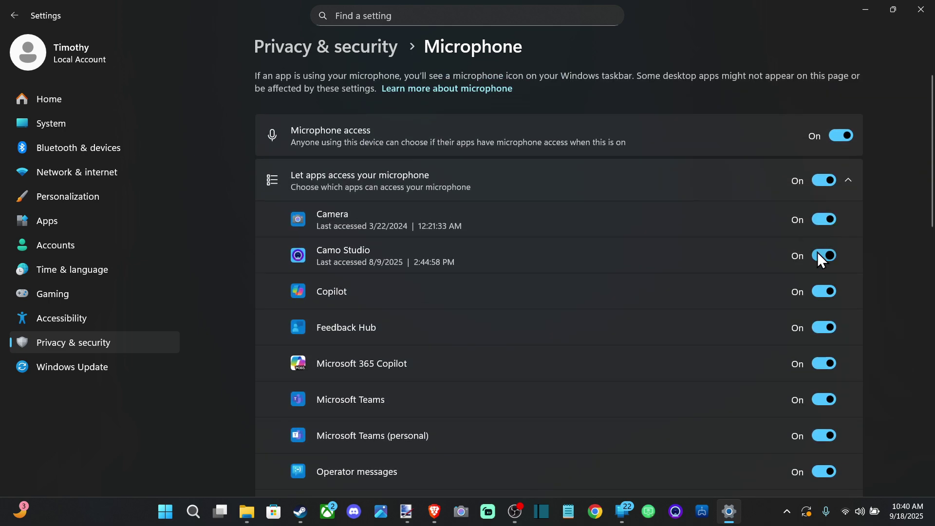
pyautogui.scroll(-4, 818, 253)
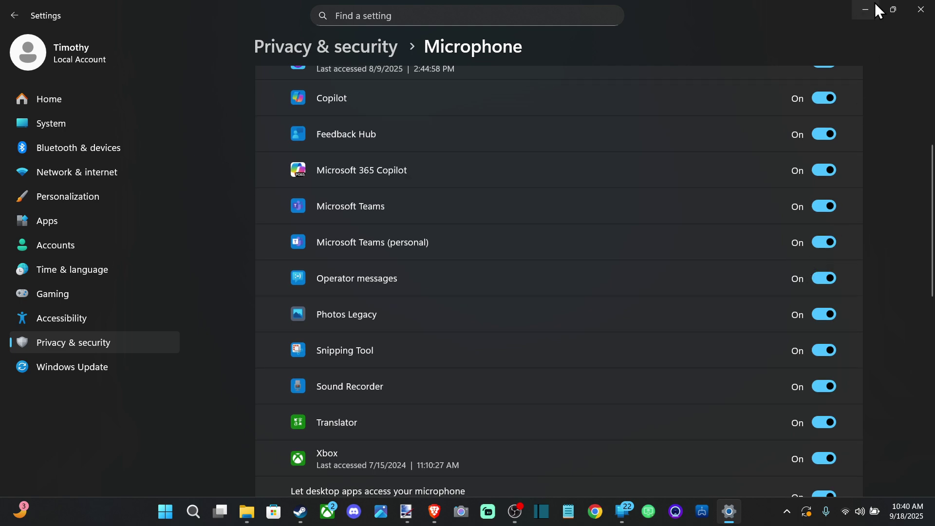
# - Search for 'device' and launch Device Manager, minimizing Settings behind it
pyautogui.click(194, 513)
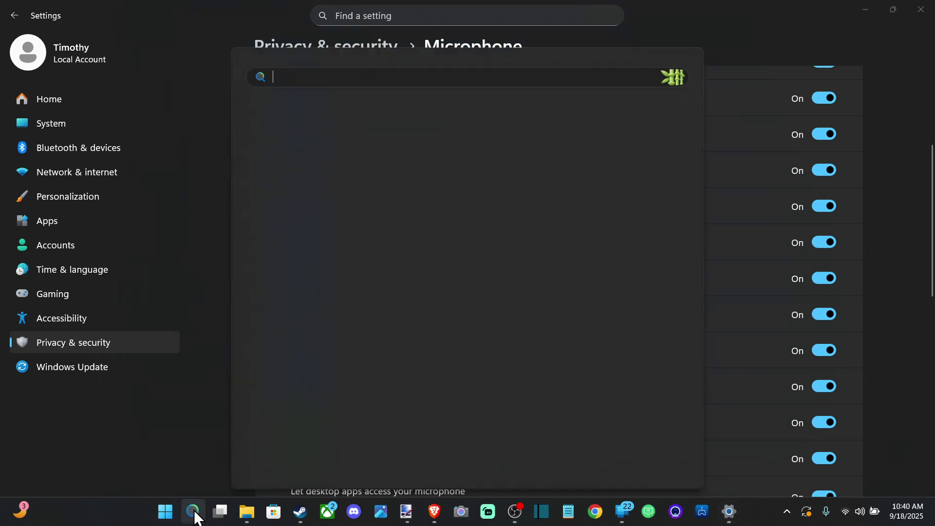
pyautogui.write('device')
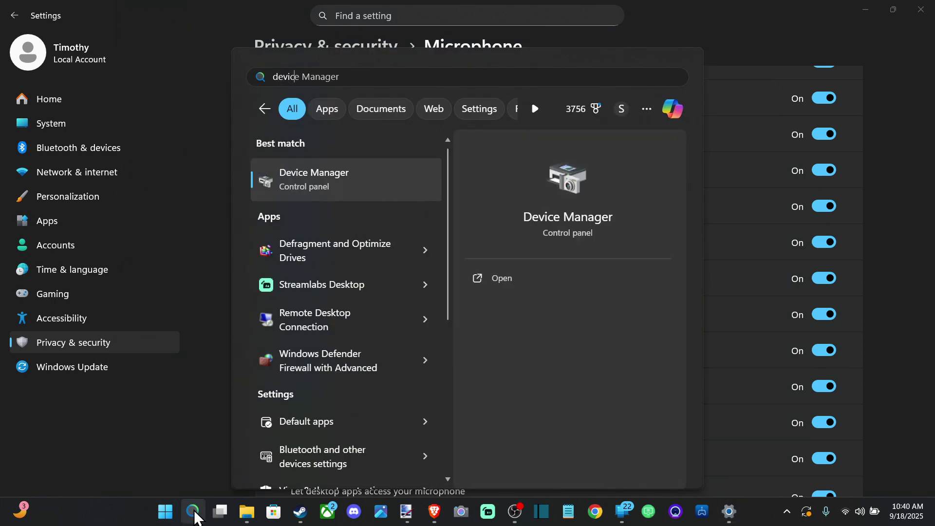
pyautogui.click(349, 188)
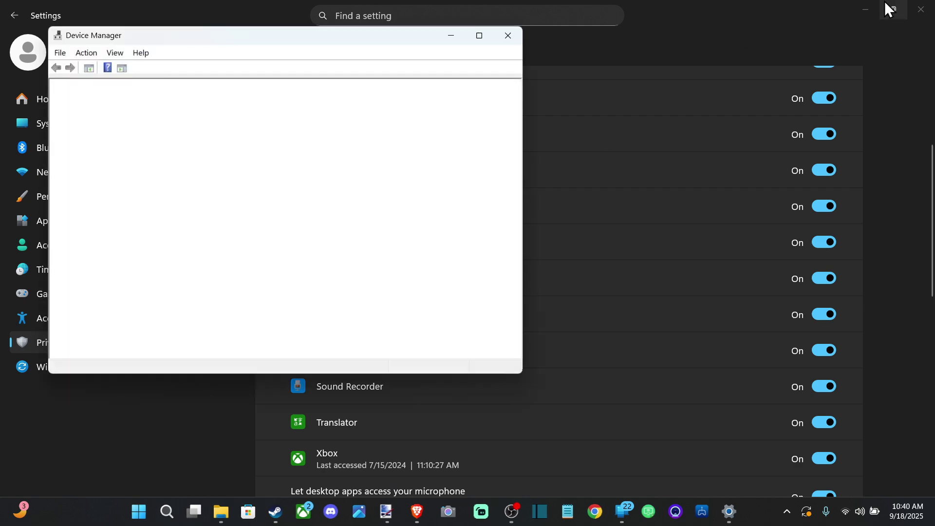
pyautogui.click(885, 2)
pyautogui.click(872, 9)
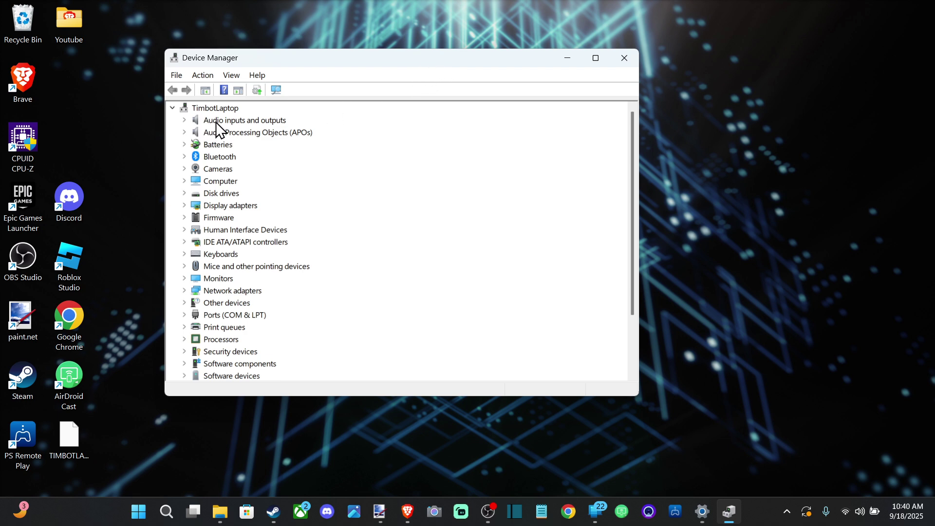
# - Expand Audio inputs and outputs and bring up the Fifine Microphone's context menu
pyautogui.click(184, 120)
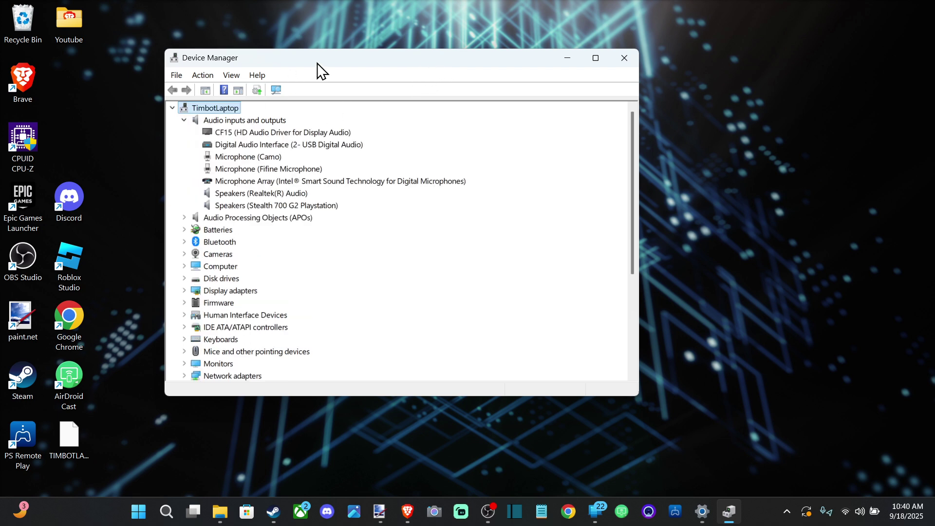
pyautogui.moveTo(321, 59); pyautogui.dragTo(410, 67)
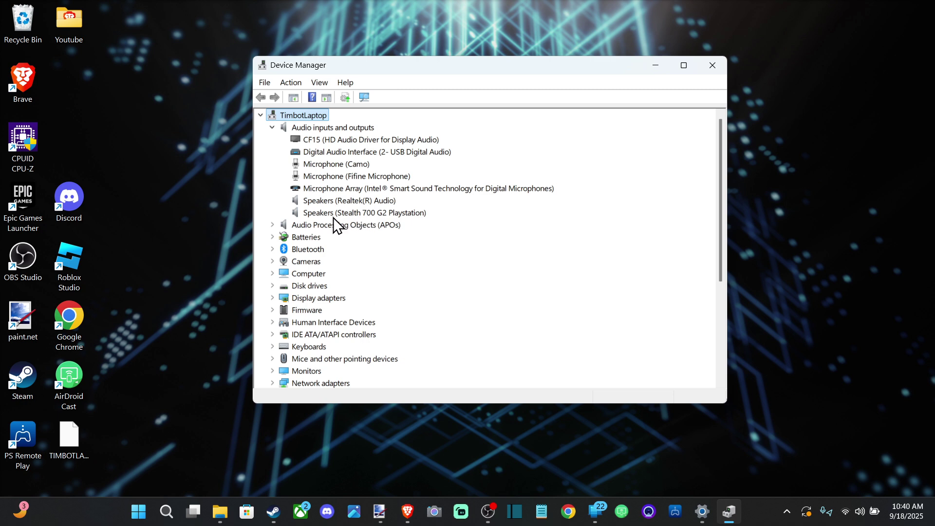
pyautogui.click(317, 214)
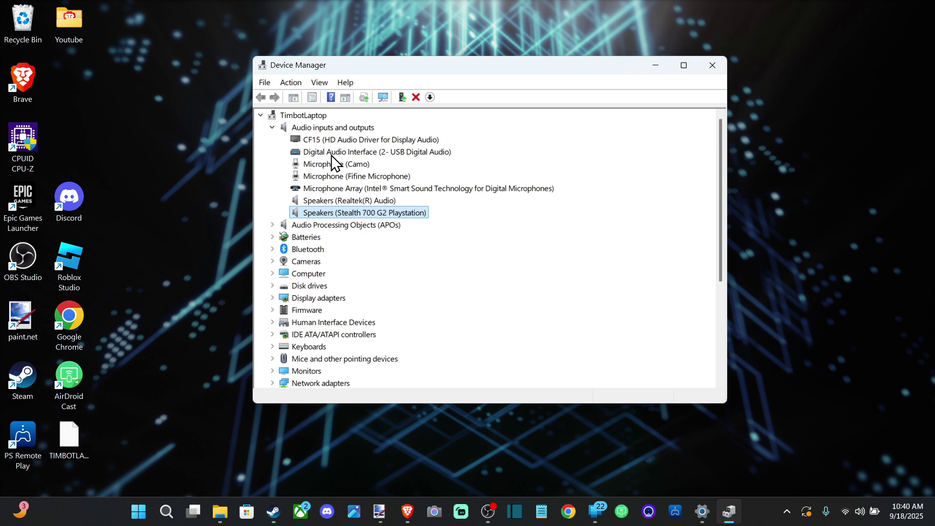
pyautogui.click(329, 177)
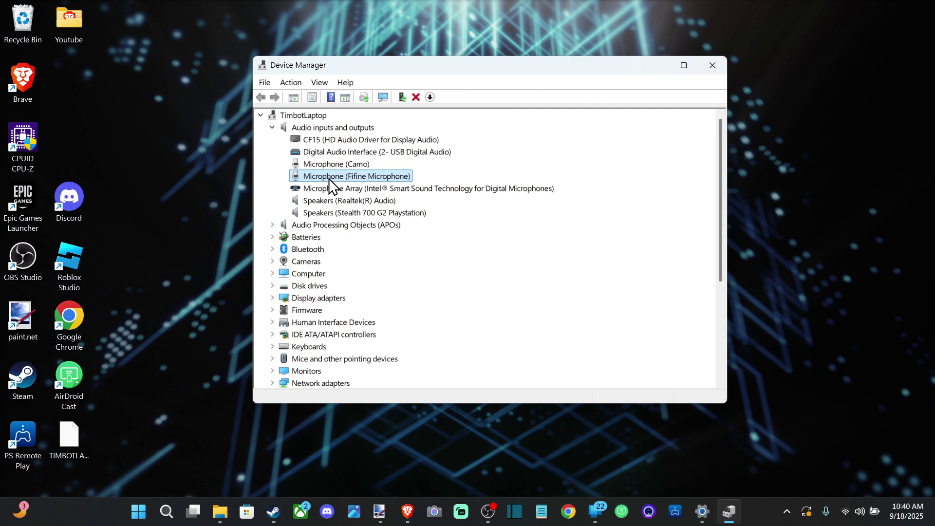
pyautogui.rightClick(329, 178)
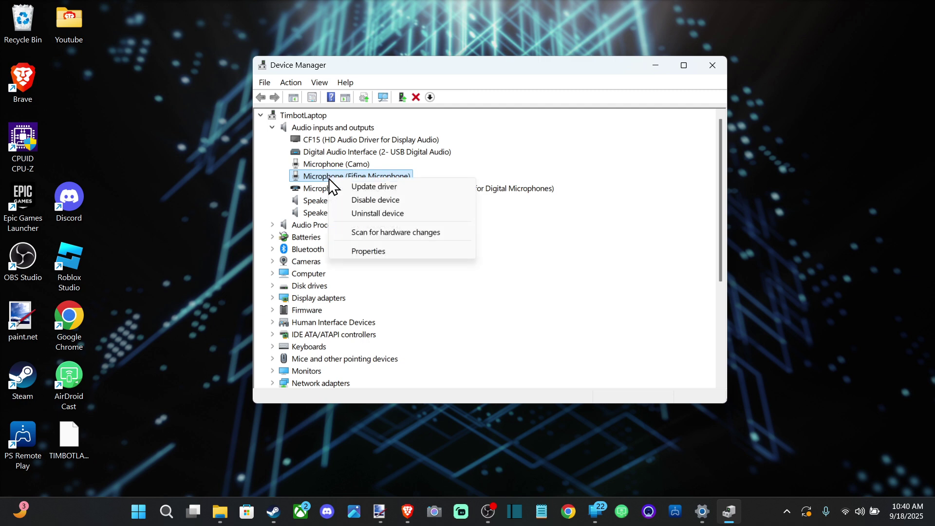
# - Review the Fifine Microphone's General, Driver (Microsoft 10.0.26100.1), Details and Events tabs, then close Properties
pyautogui.click(379, 252)
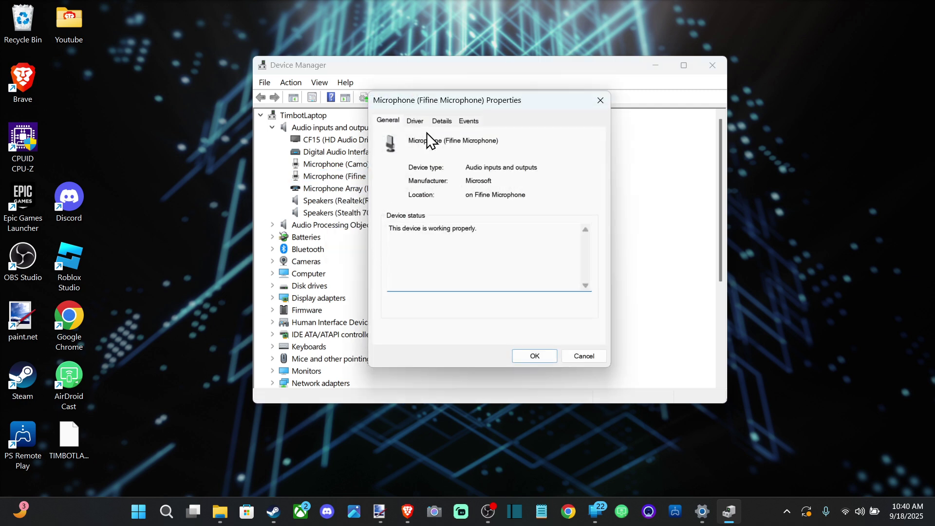
pyautogui.click(416, 121)
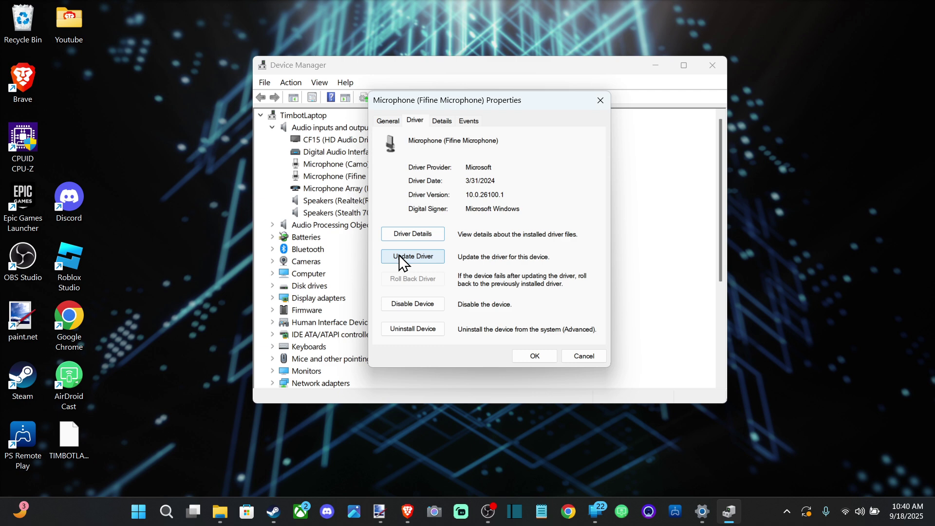
pyautogui.click(443, 122)
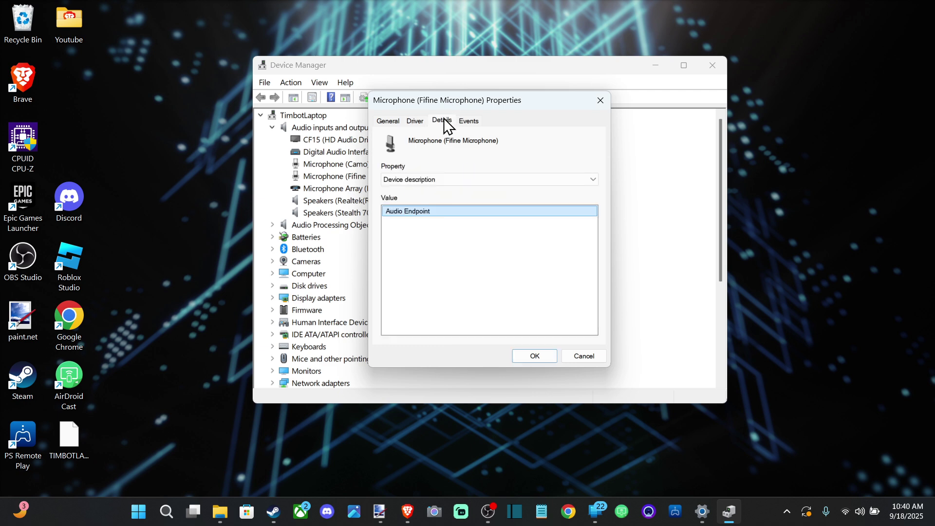
pyautogui.click(470, 123)
pyautogui.click(390, 123)
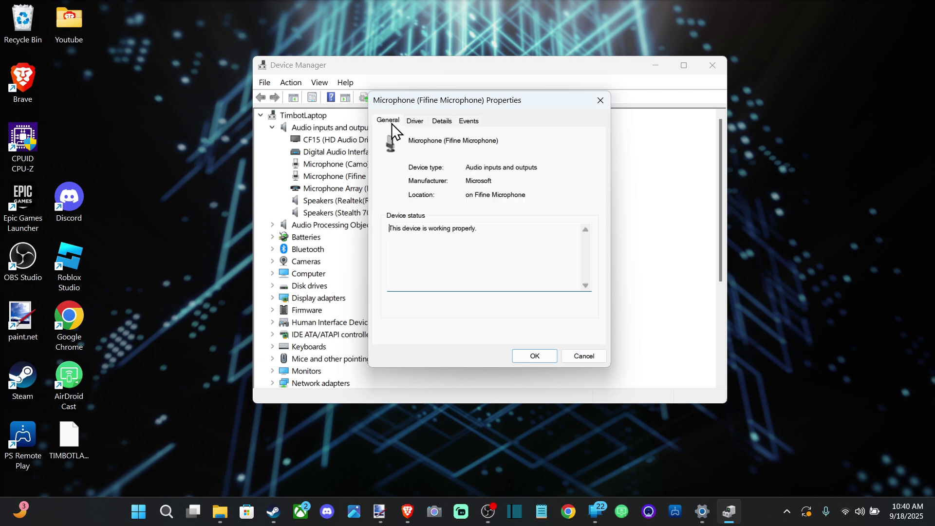
pyautogui.click(600, 99)
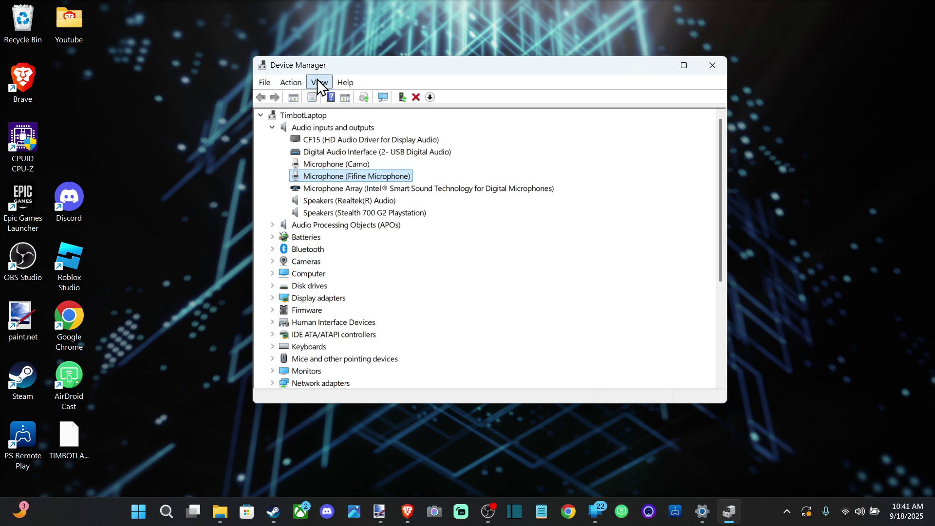
# - Show hidden devices and open Headset Microphone (Stealth 700 G2 Playstation) properties, reporting Code 45
pyautogui.click(318, 80)
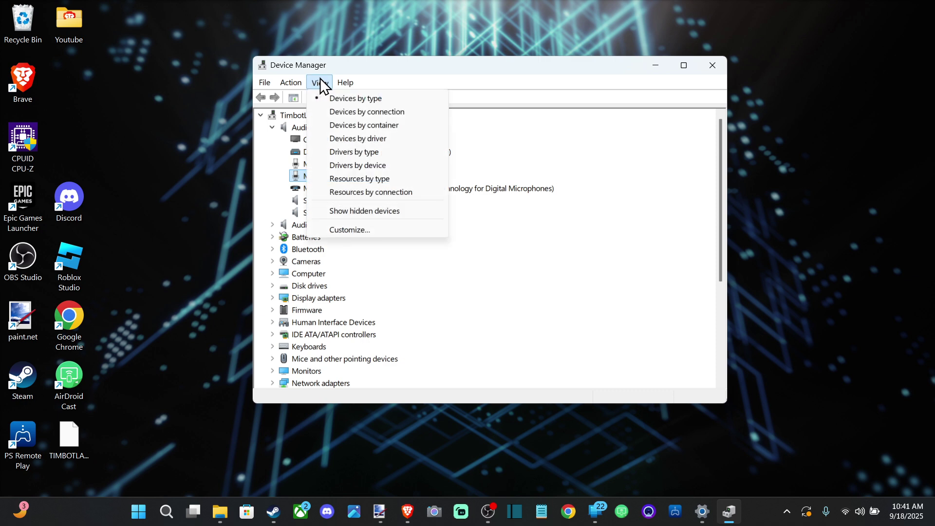
pyautogui.click(357, 213)
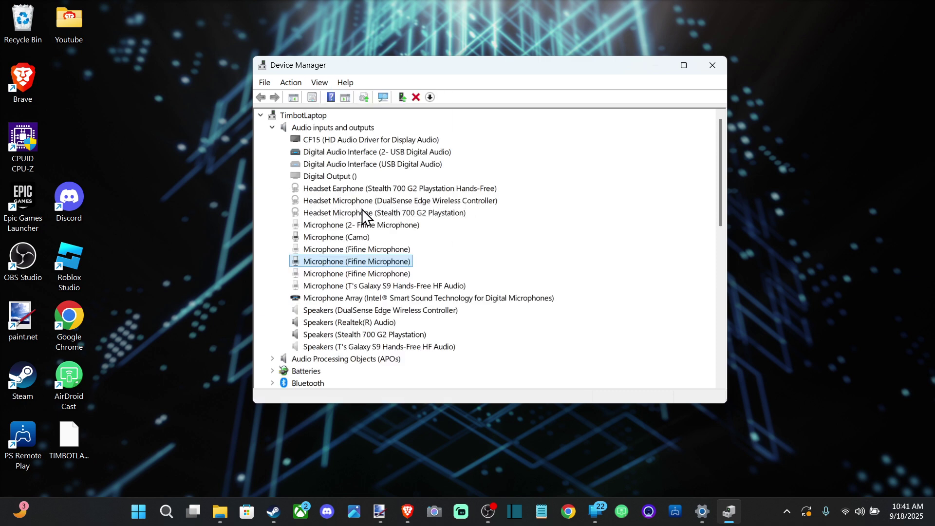
pyautogui.click(315, 212)
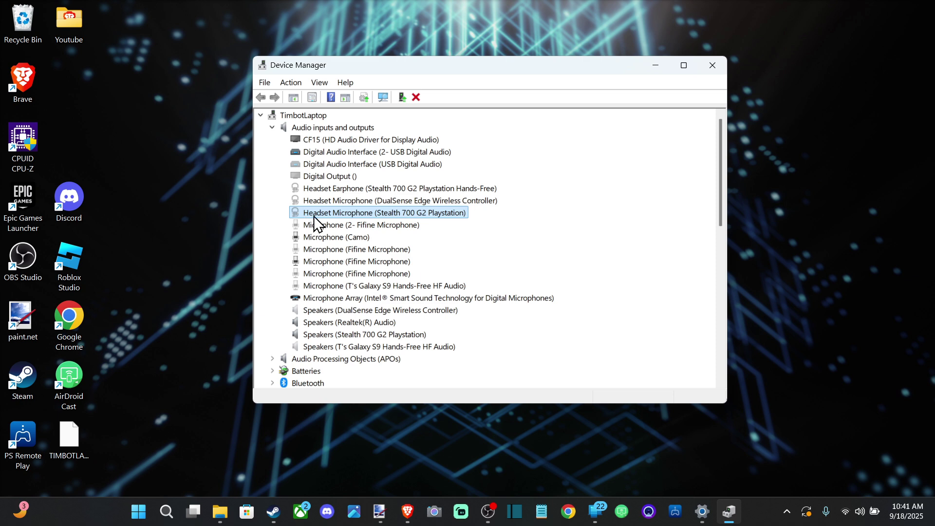
pyautogui.doubleClick(364, 212)
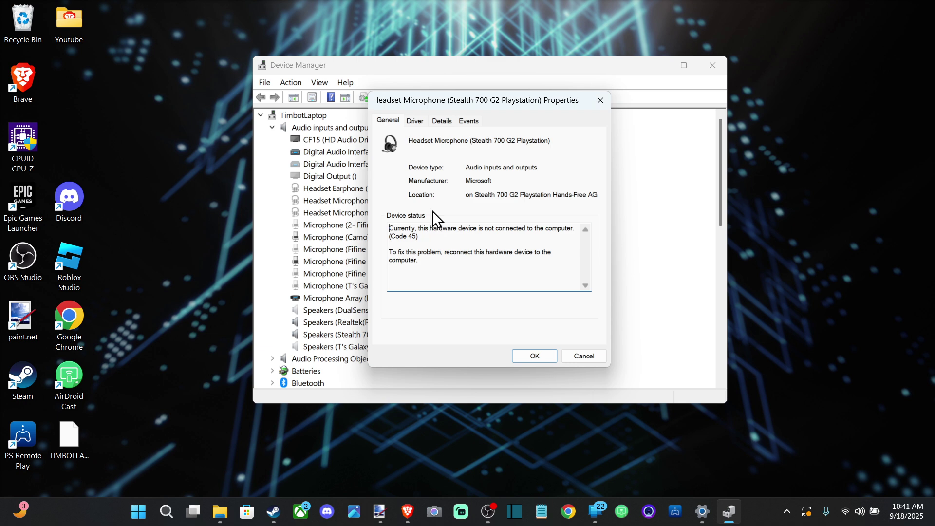
# - Check the headset microphone's Driver and General tabs, close it, and select Headset Earphone
pyautogui.click(415, 122)
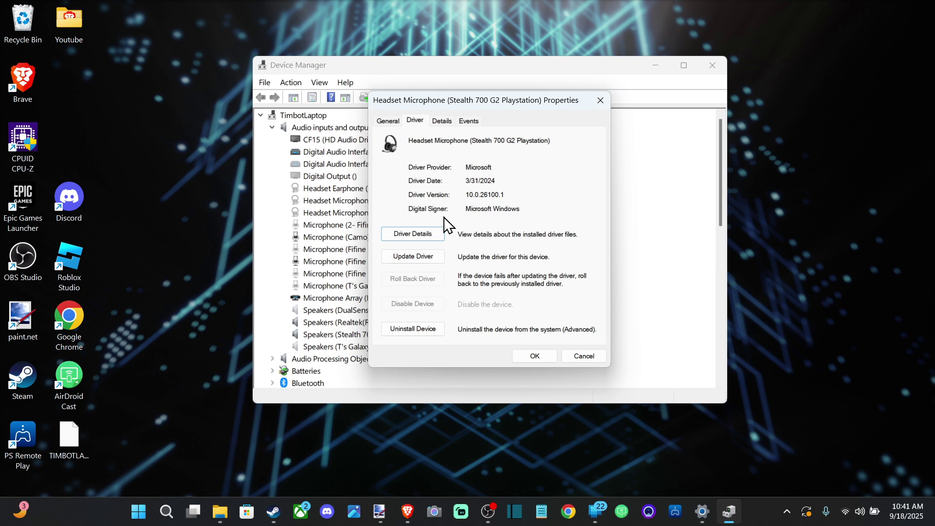
pyautogui.click(389, 122)
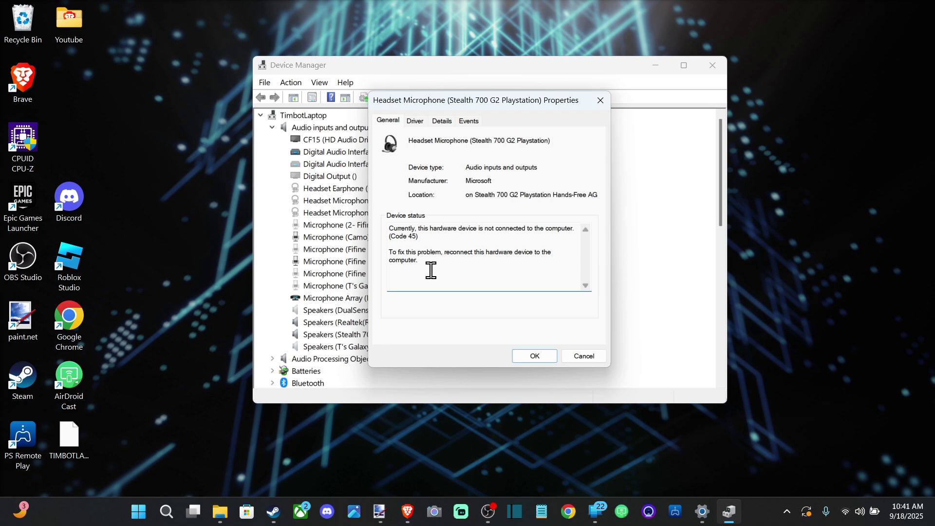
pyautogui.click(601, 100)
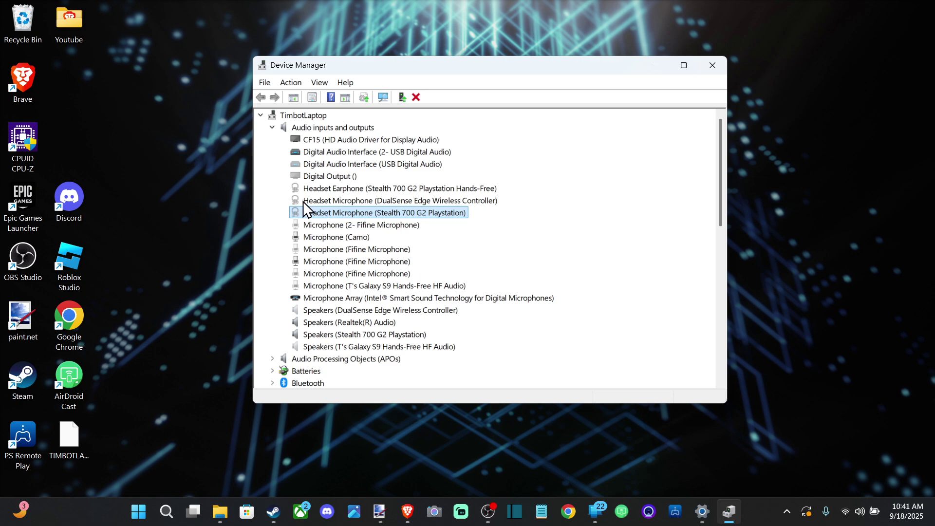
pyautogui.click(351, 190)
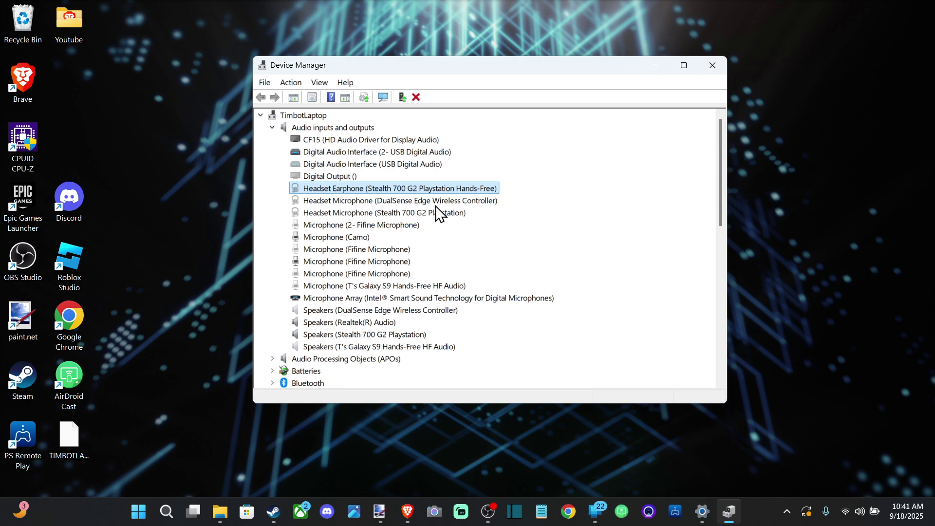
# - Close Device Manager and remove the disconnected Stealth 700 headset in Bluetooth & devices
pyautogui.click(713, 65)
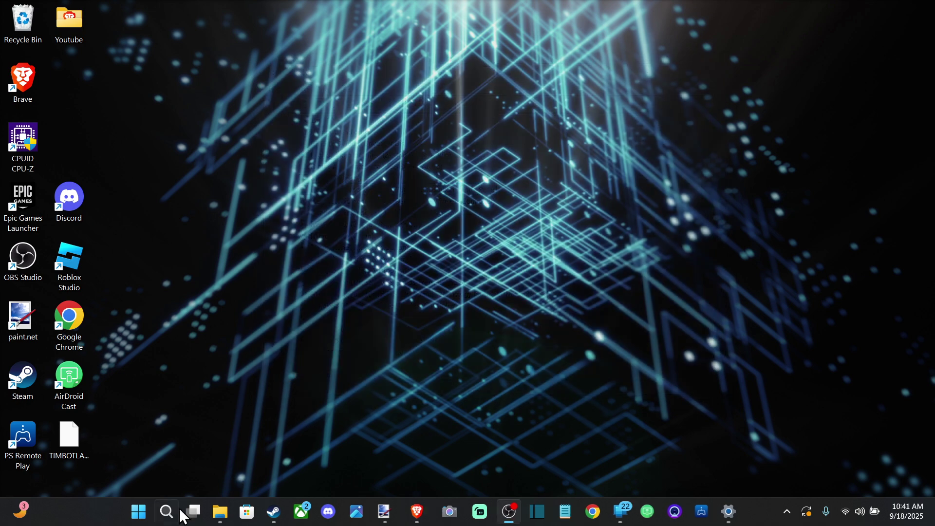
pyautogui.click(173, 510)
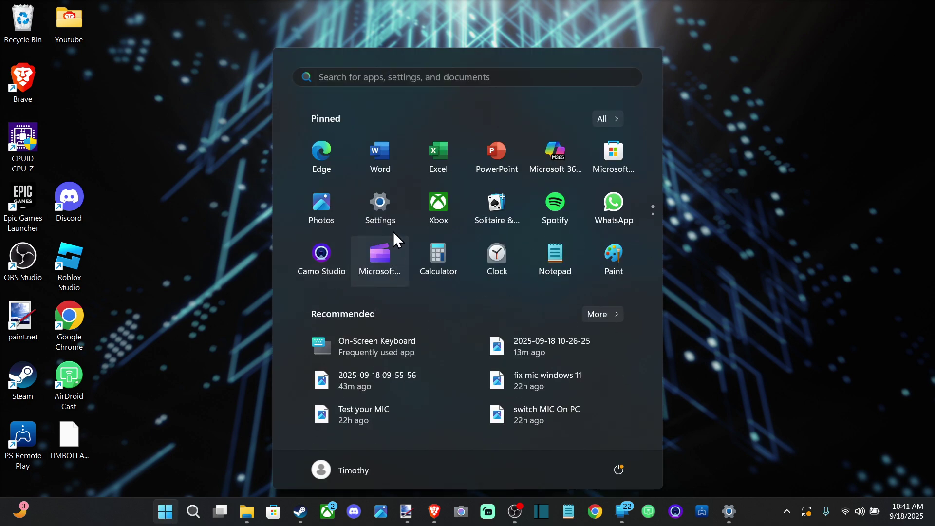
pyautogui.click(392, 209)
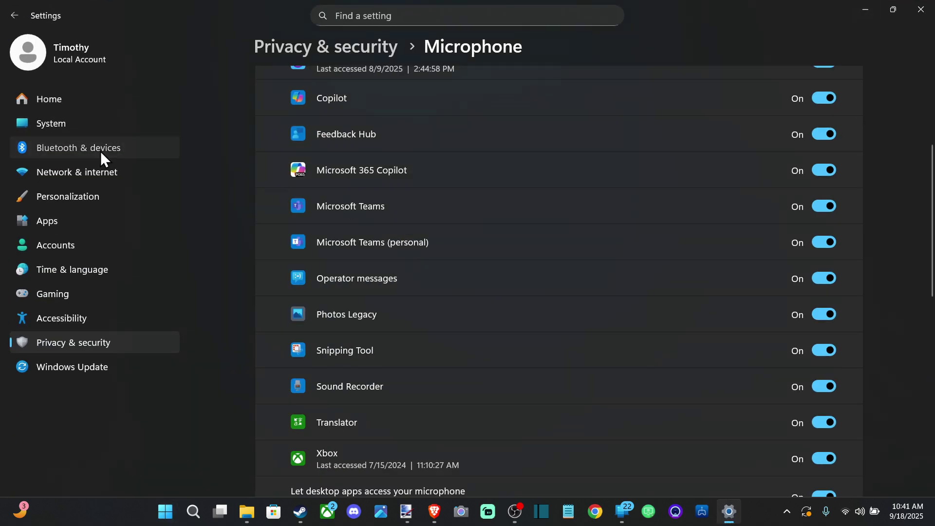
pyautogui.click(100, 151)
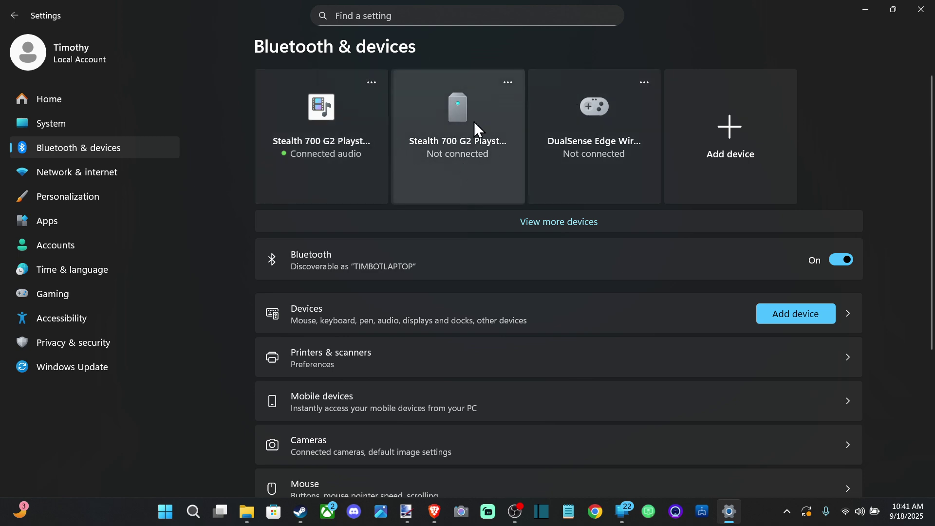
pyautogui.click(511, 85)
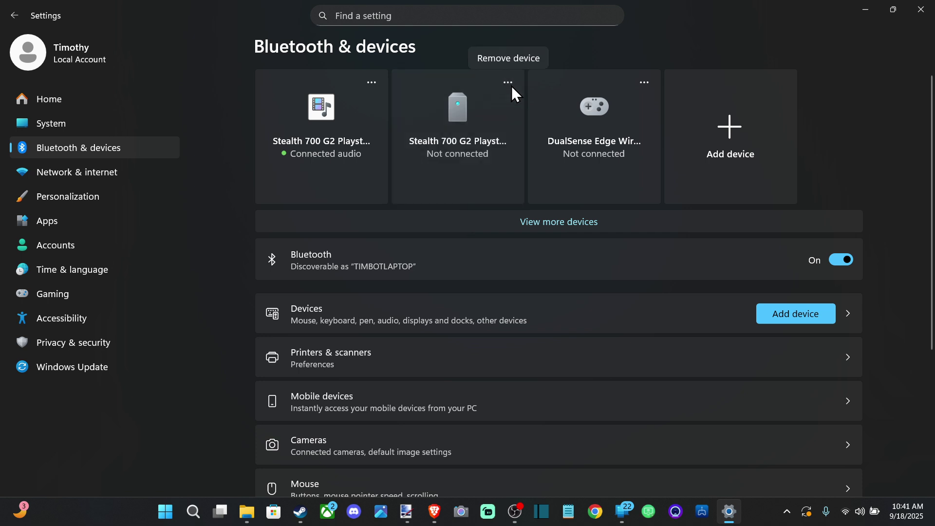
pyautogui.click(512, 55)
# - Re-pair the Stealth 700 G2 headset via Add device > Bluetooth, then close Settings
pyautogui.click(724, 129)
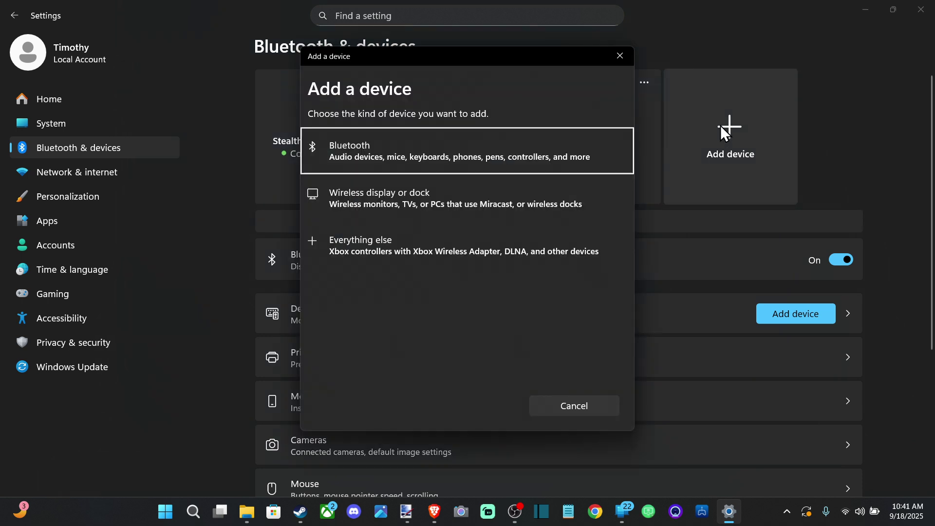
pyautogui.click(340, 156)
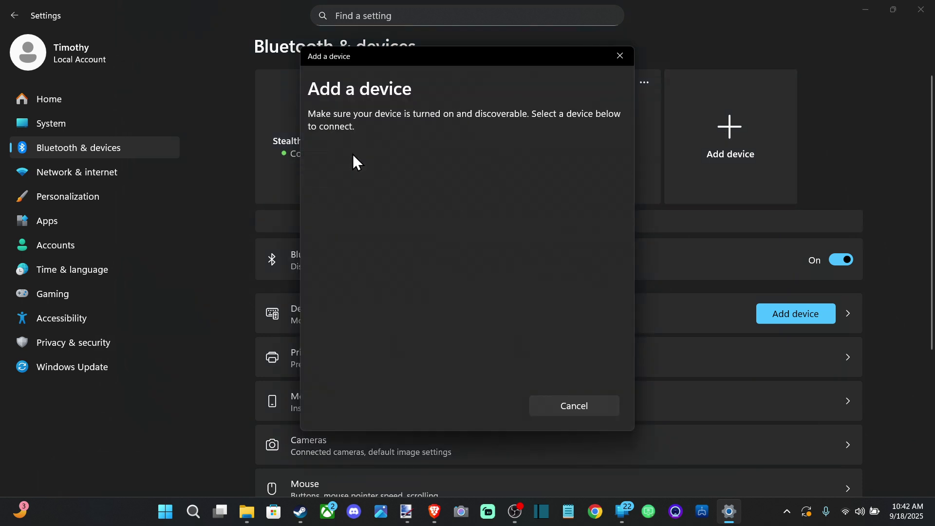
pyautogui.click(360, 154)
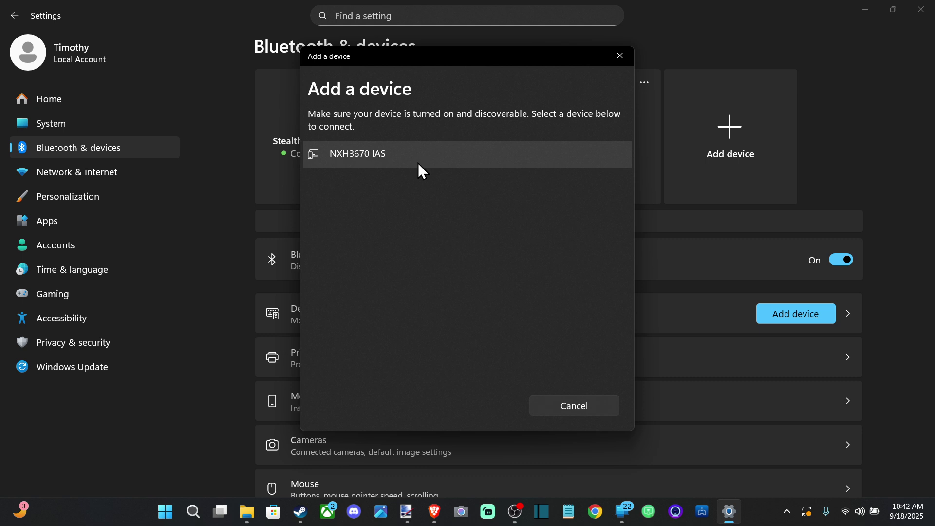
pyautogui.click(627, 57)
pyautogui.click(921, 9)
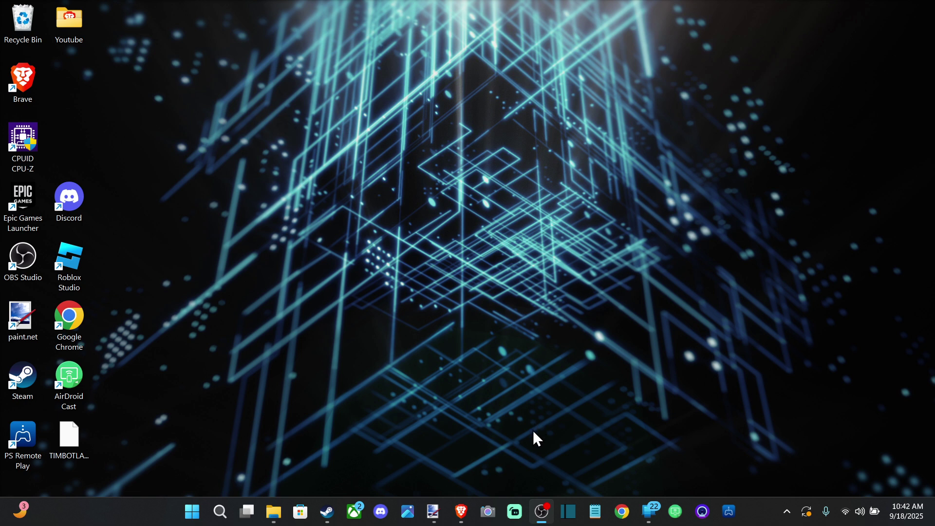
# - Open Steam's Voice settings and check the Voice Input Device list without changing it
pyautogui.click(328, 511)
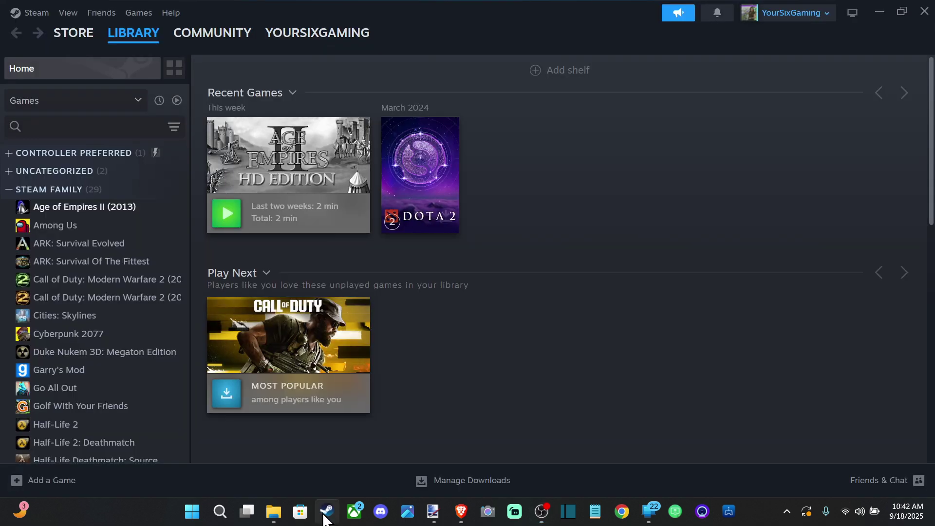
pyautogui.click(30, 13)
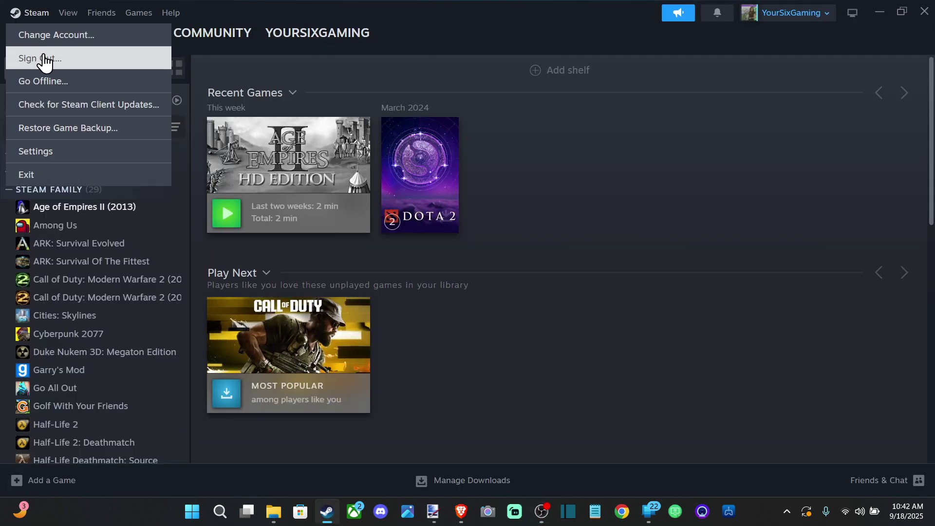
pyautogui.click(50, 152)
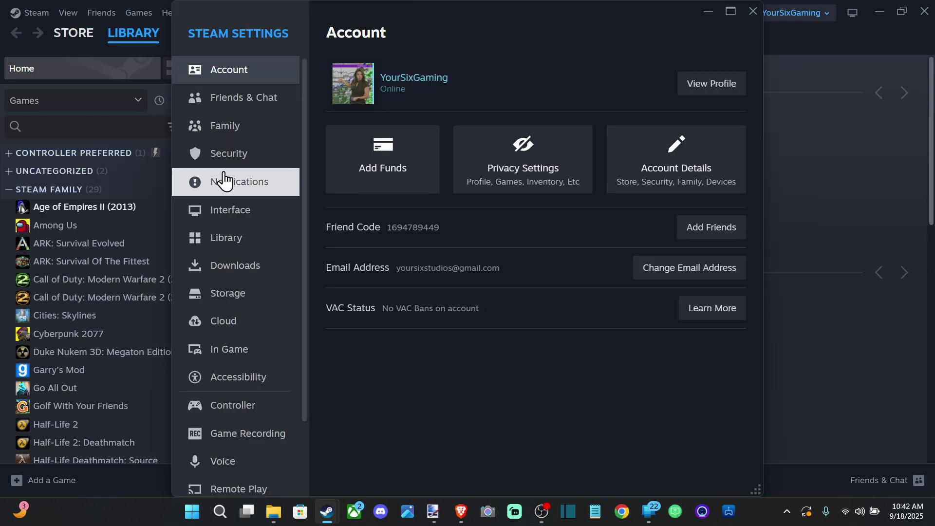
pyautogui.scroll(-3, 253, 263)
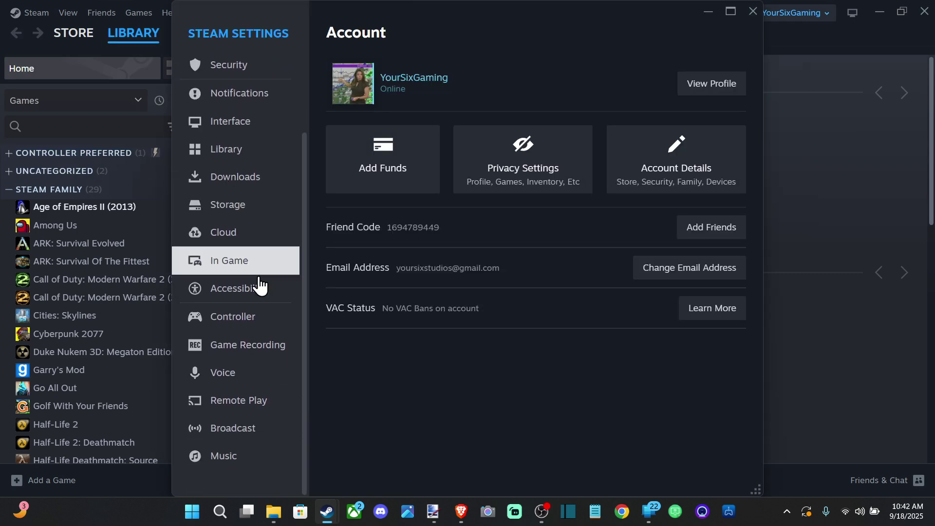
pyautogui.click(245, 374)
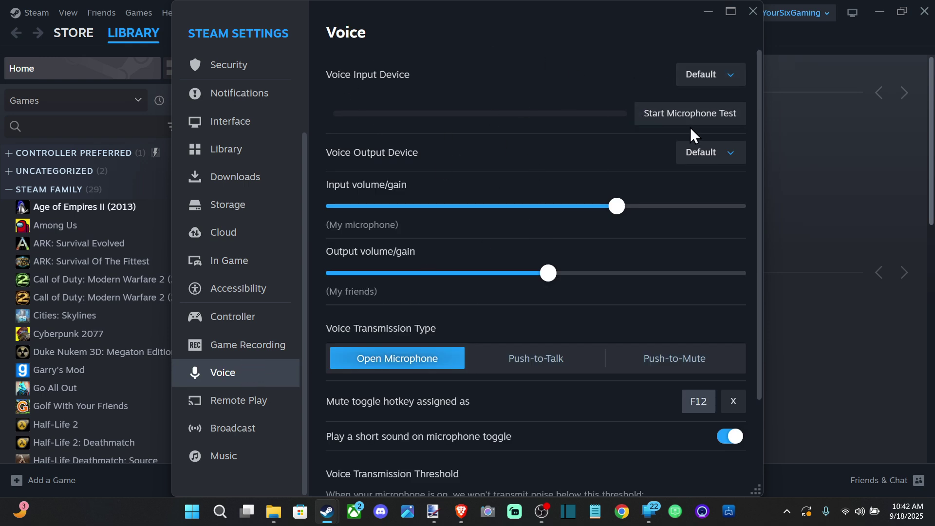
pyautogui.click(713, 76)
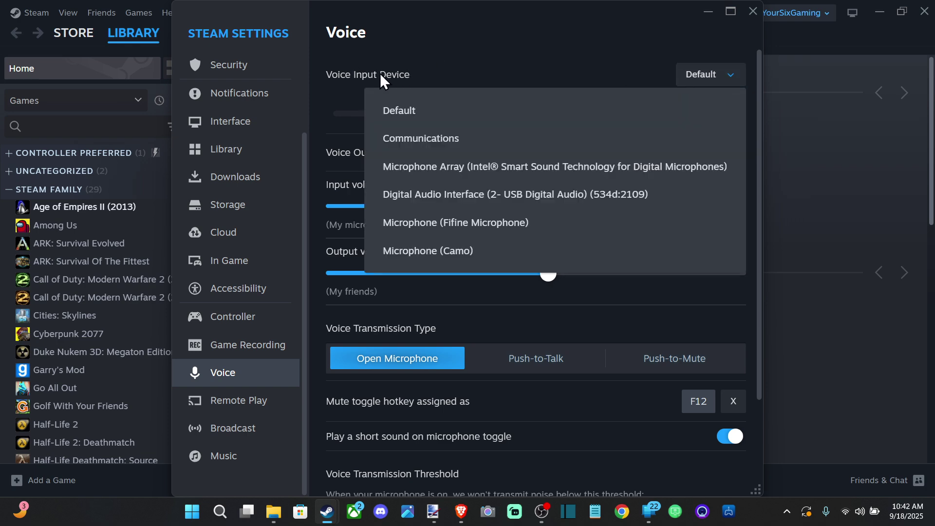
pyautogui.click(720, 73)
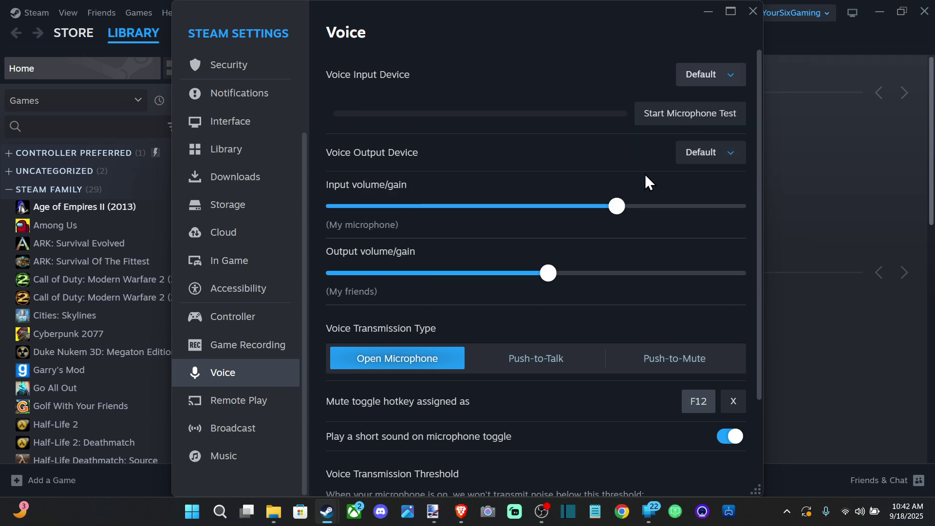
# - Try Push-to-Talk voice transmission, then switch back to Open Microphone
pyautogui.scroll(-2, 585, 195)
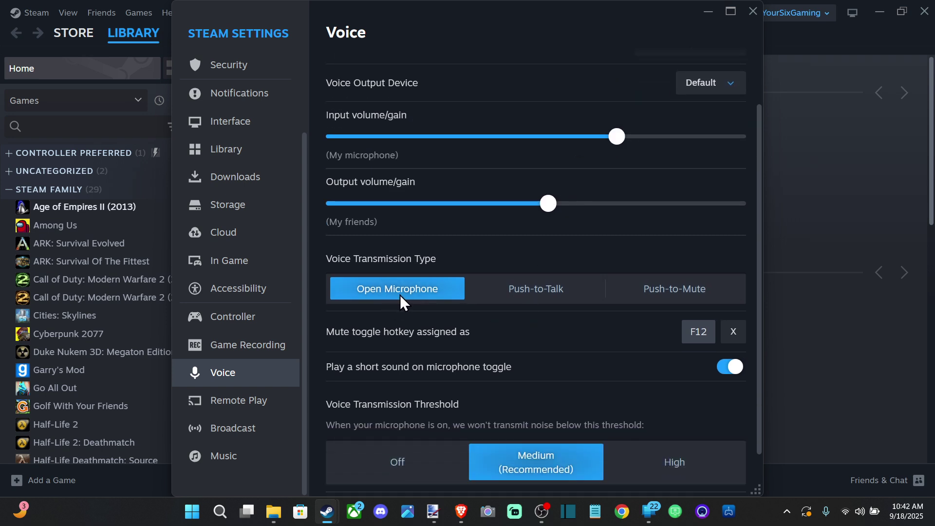
pyautogui.click(546, 293)
pyautogui.scroll(2, 676, 145)
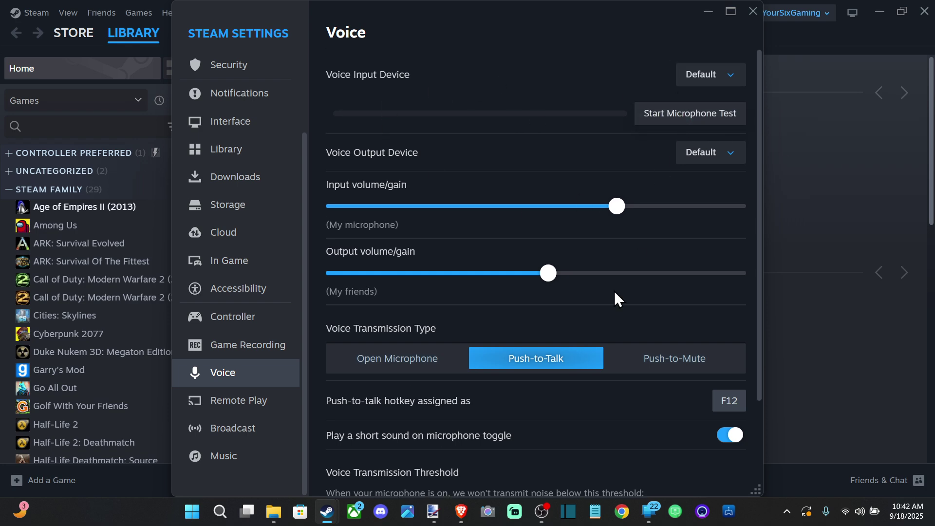
pyautogui.scroll(-2, 583, 334)
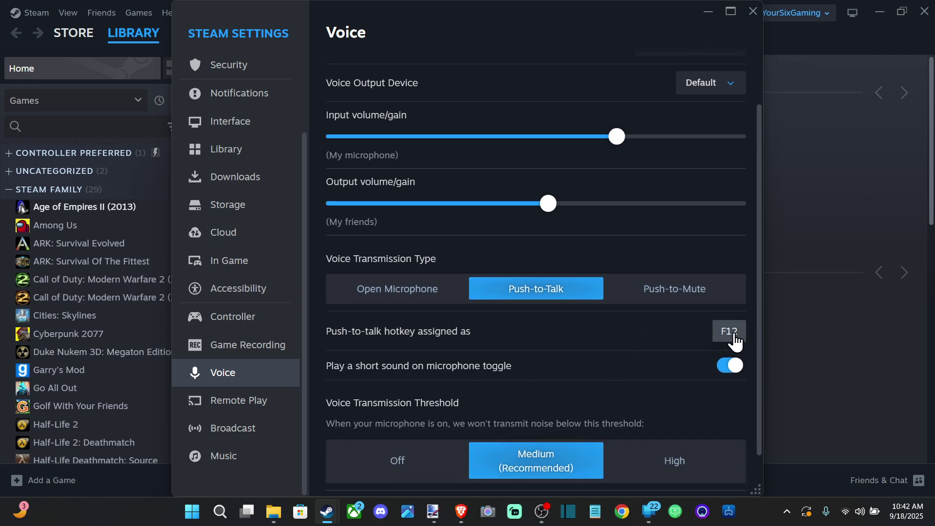
pyautogui.scroll(2, 691, 337)
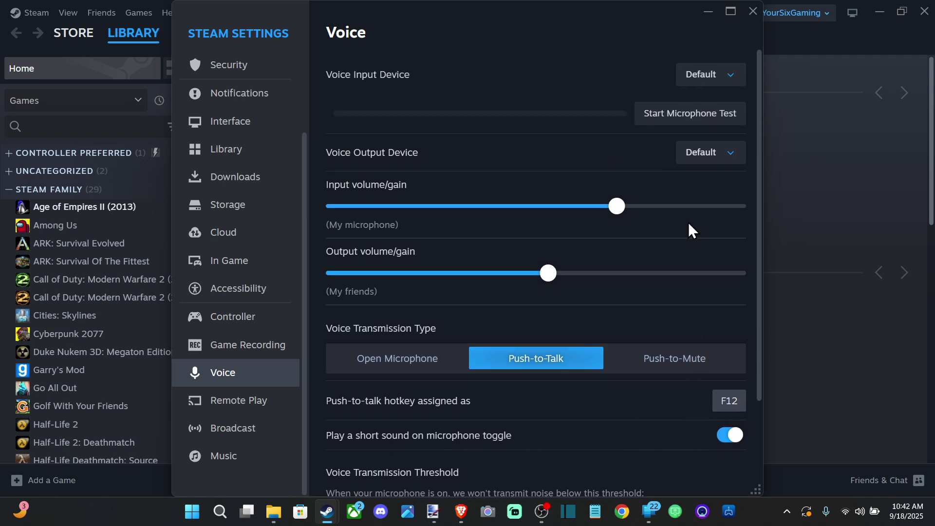
pyautogui.scroll(-3, 629, 192)
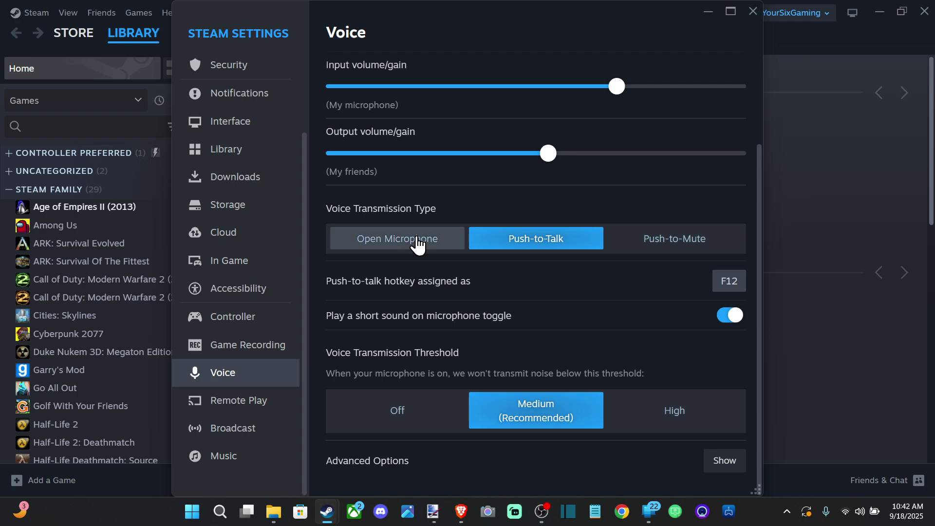
pyautogui.click(397, 238)
pyautogui.scroll(3, 531, 302)
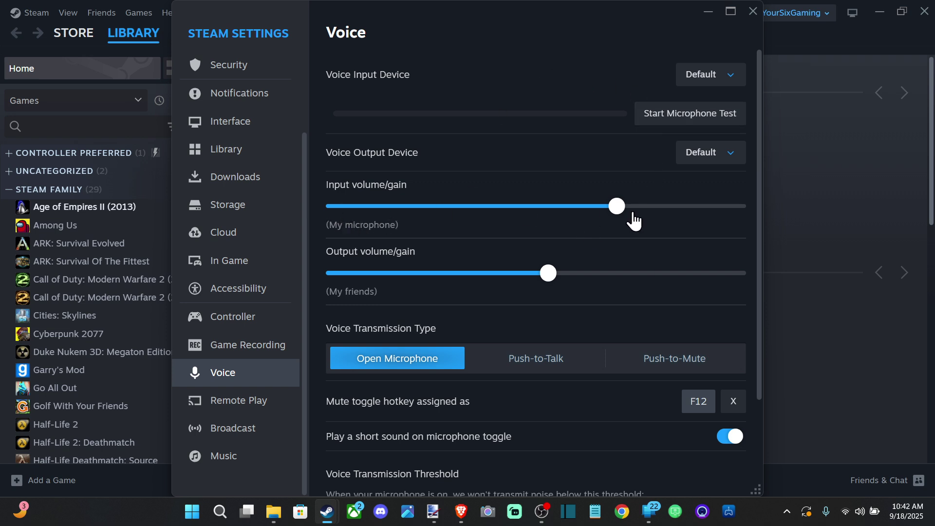
# - Nudge the microphone input gain and friends' output volume sliders slightly higher
pyautogui.moveTo(624, 214); pyautogui.dragTo(645, 209)
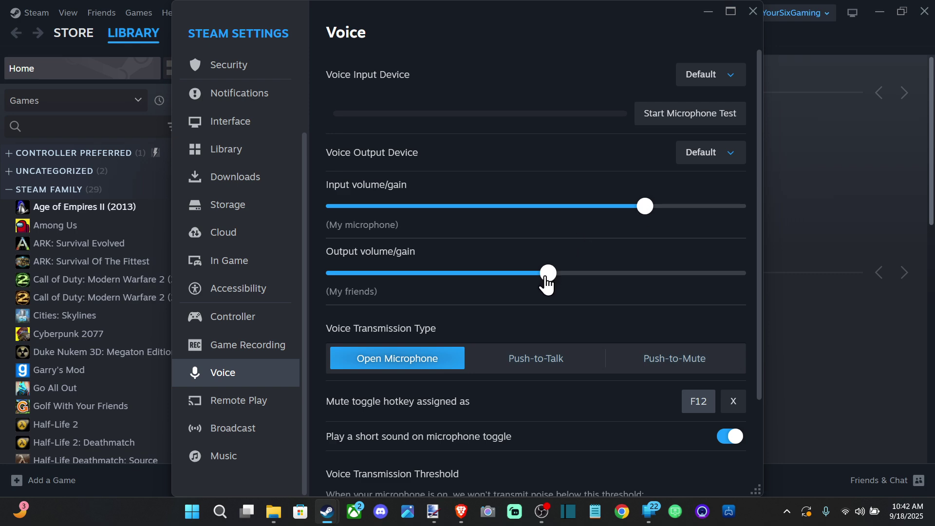
pyautogui.moveTo(548, 274); pyautogui.dragTo(568, 273)
pyautogui.scroll(-1, 475, 257)
pyautogui.scroll(-1, 475, 257)
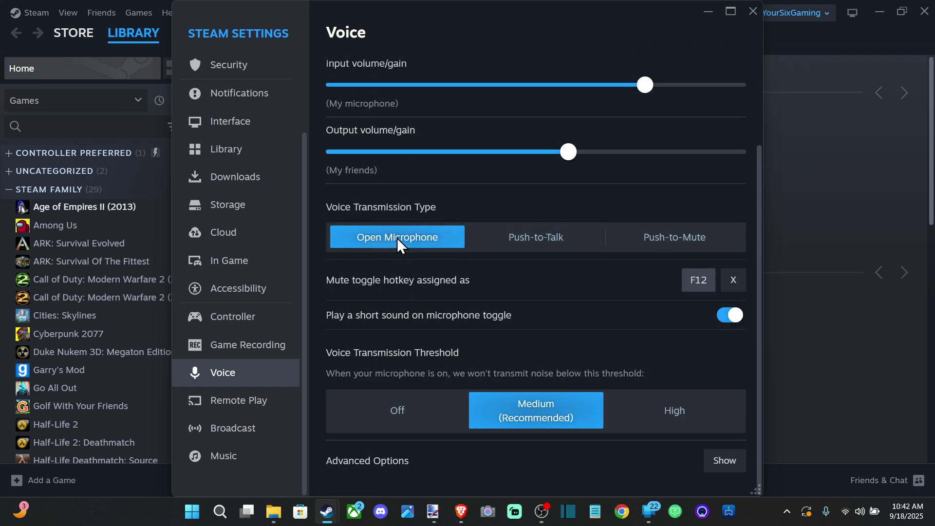
# - Cycle through Push-to-Talk and Push-to-Mute, ending on Open Microphone transmission
pyautogui.click(569, 240)
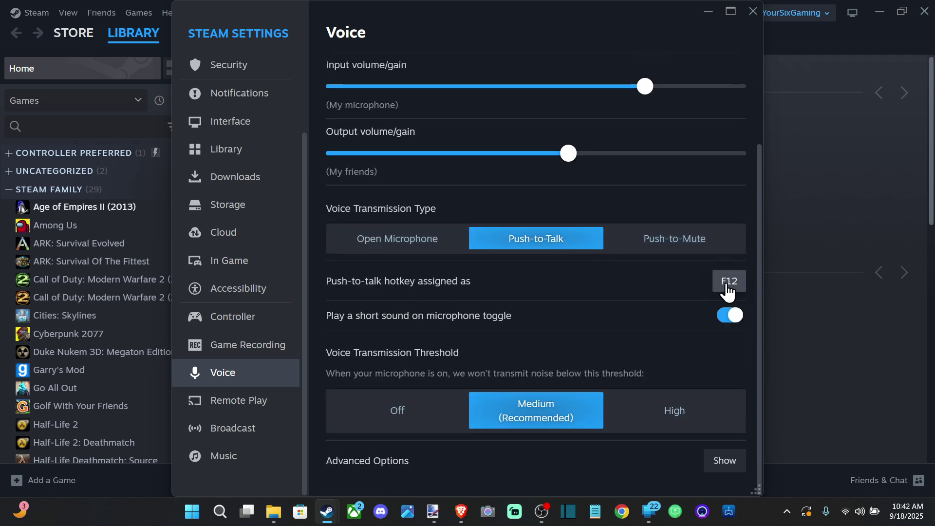
pyautogui.click(694, 247)
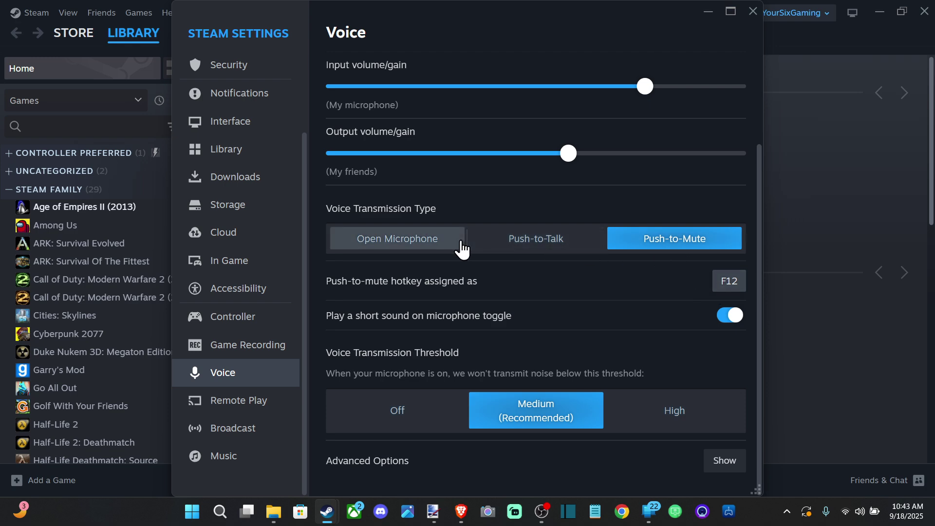
pyautogui.click(542, 237)
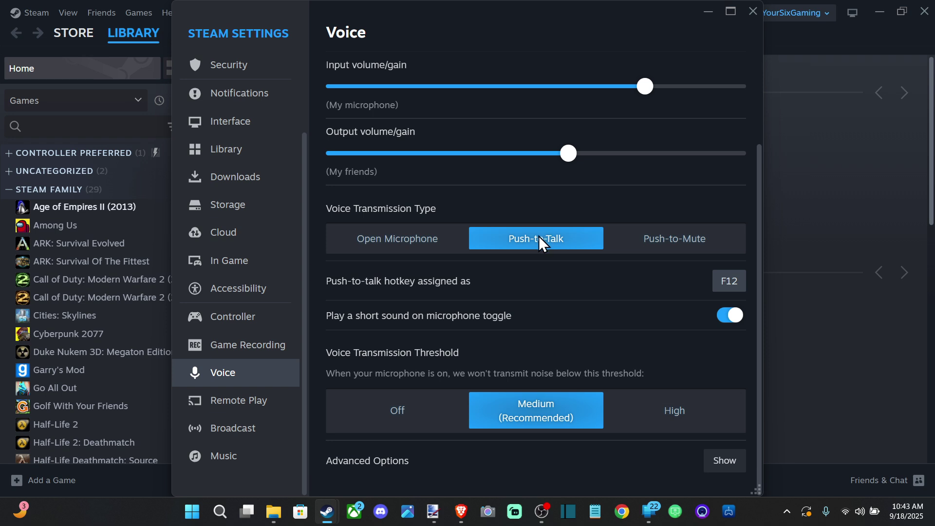
pyautogui.click(427, 244)
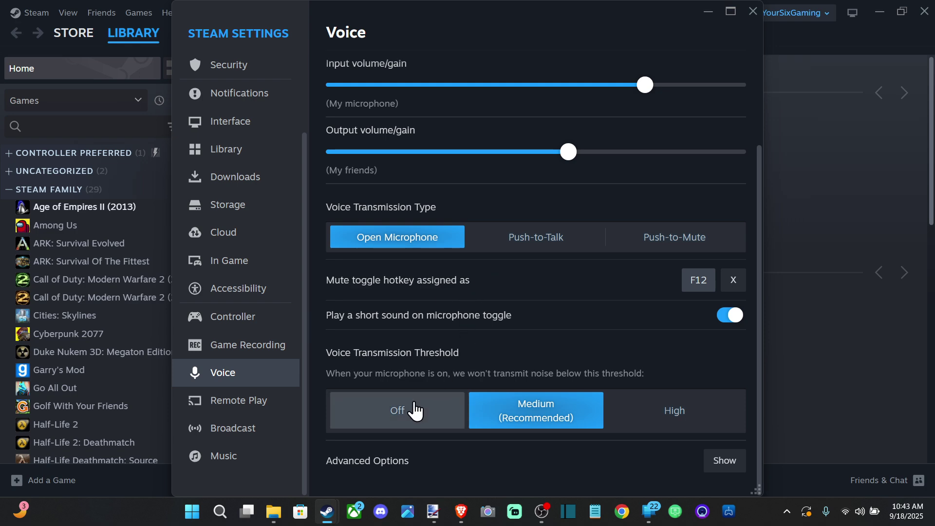
# - Reveal Advanced Options, showing echo cancellation, noise cancellation and automatic gain control all on
pyautogui.scroll(2, 419, 389)
pyautogui.scroll(-1, 448, 385)
pyautogui.scroll(-1, 478, 396)
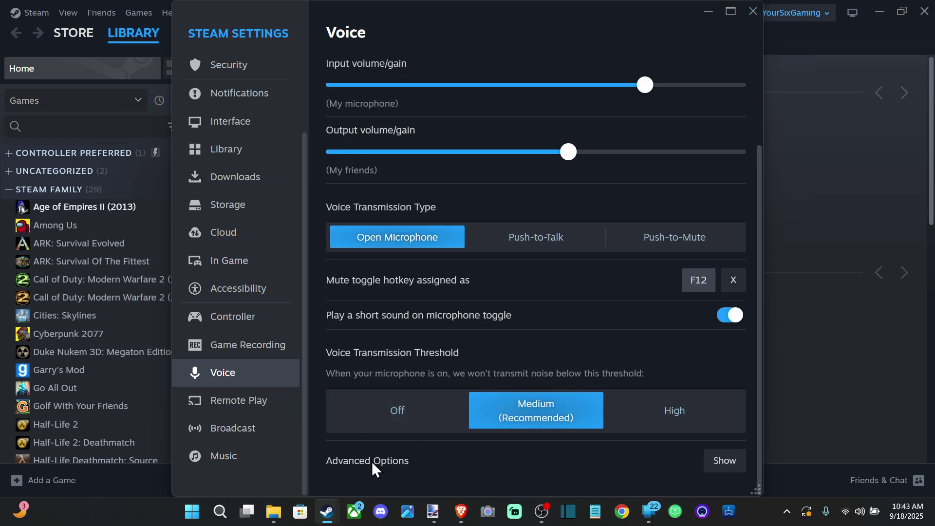
pyautogui.click(724, 461)
pyautogui.scroll(-2, 474, 281)
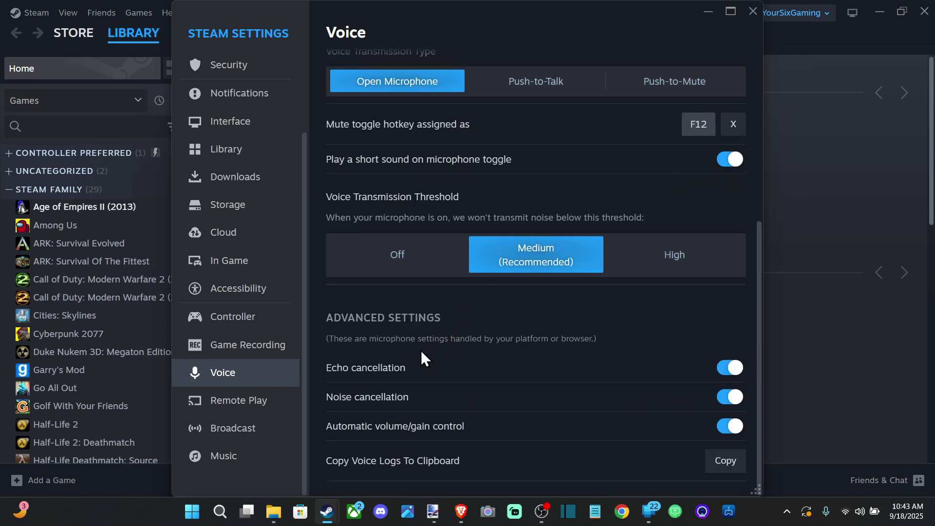